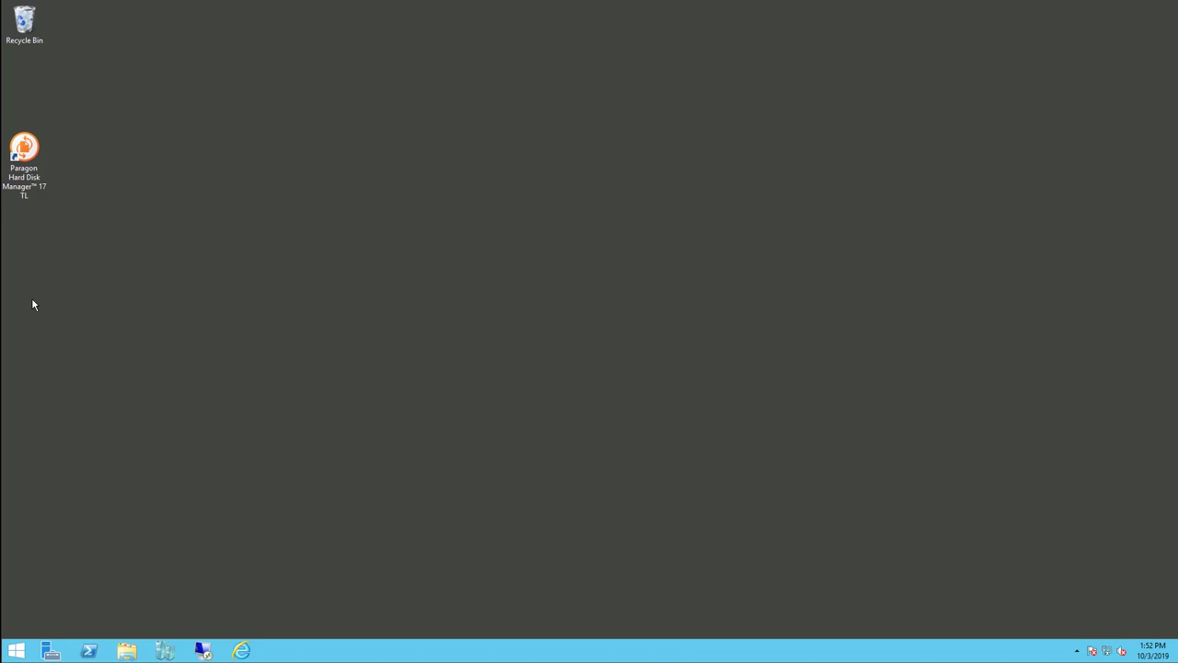
Launch Paragon Hard Disk Manager and switch to the empty V2V Migration task list
double_click(24, 151)
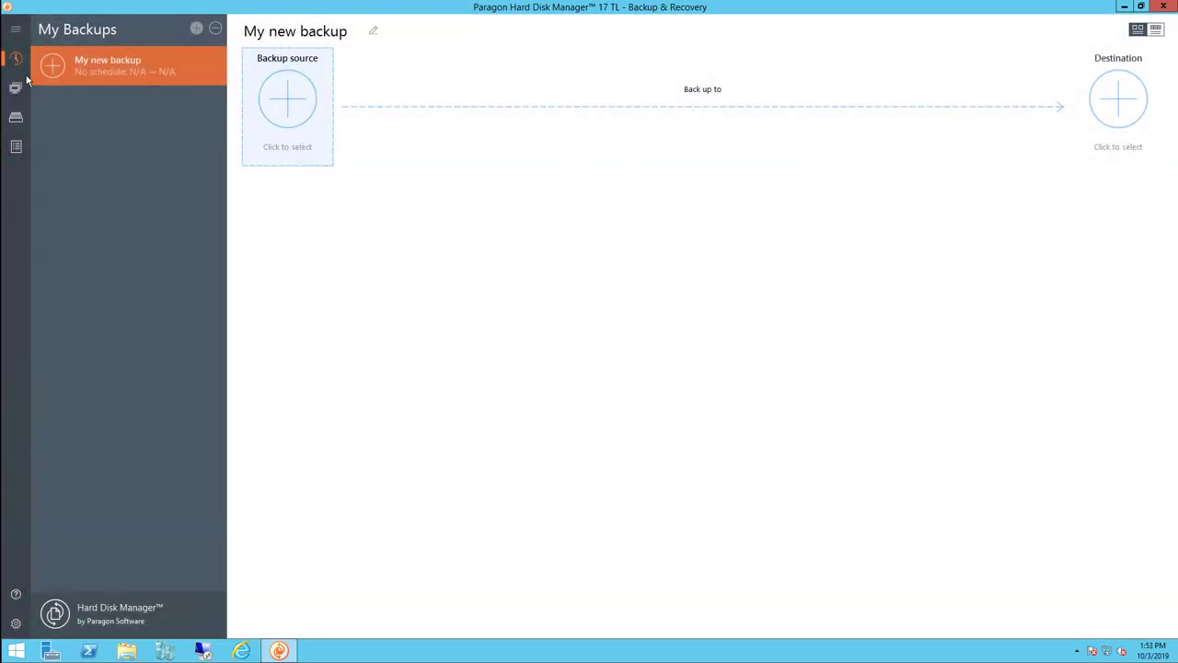
left_click(18, 88)
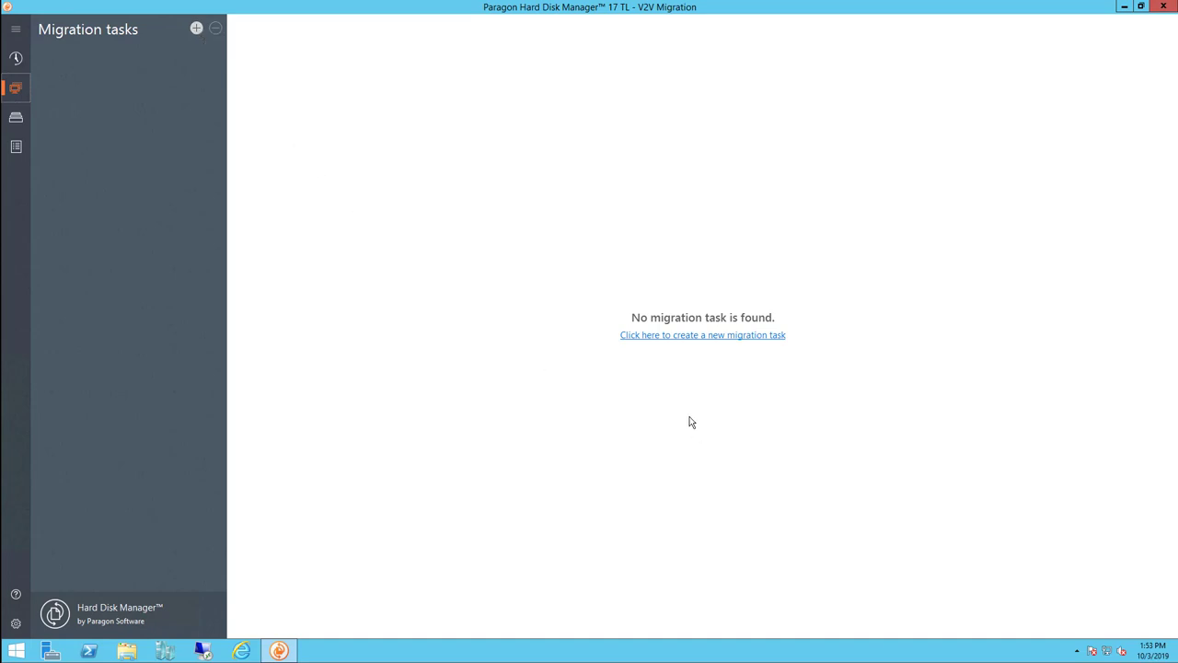
Create a new migration task that powers off the destination VMs after migration
left_click(681, 338)
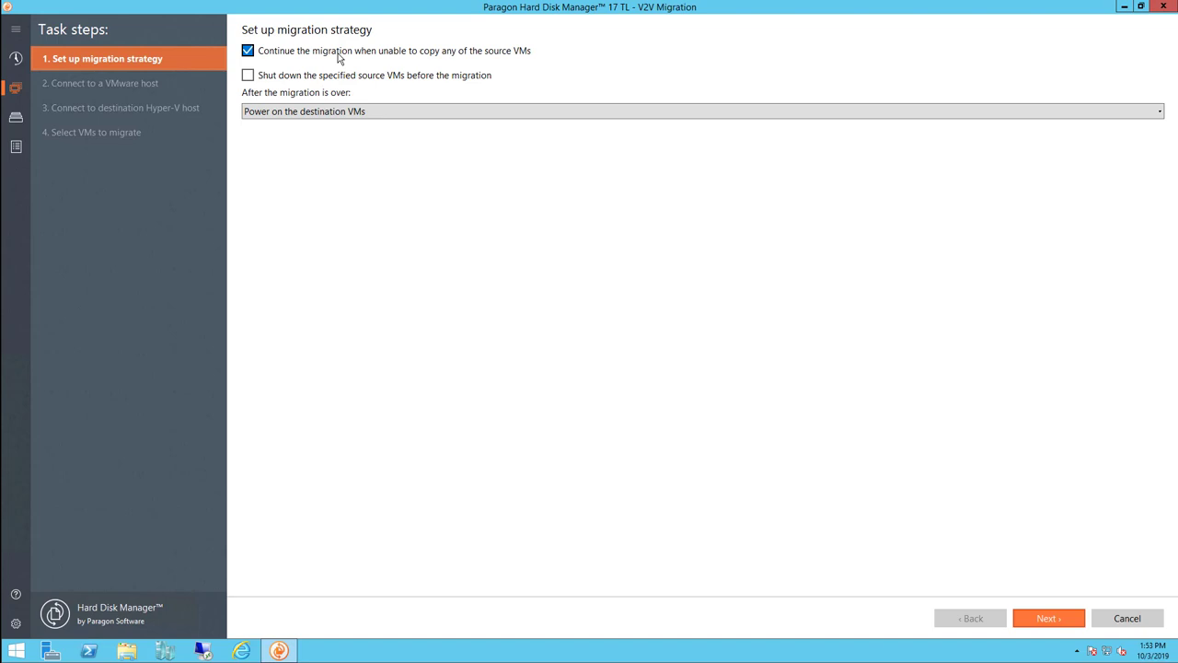
left_click(337, 114)
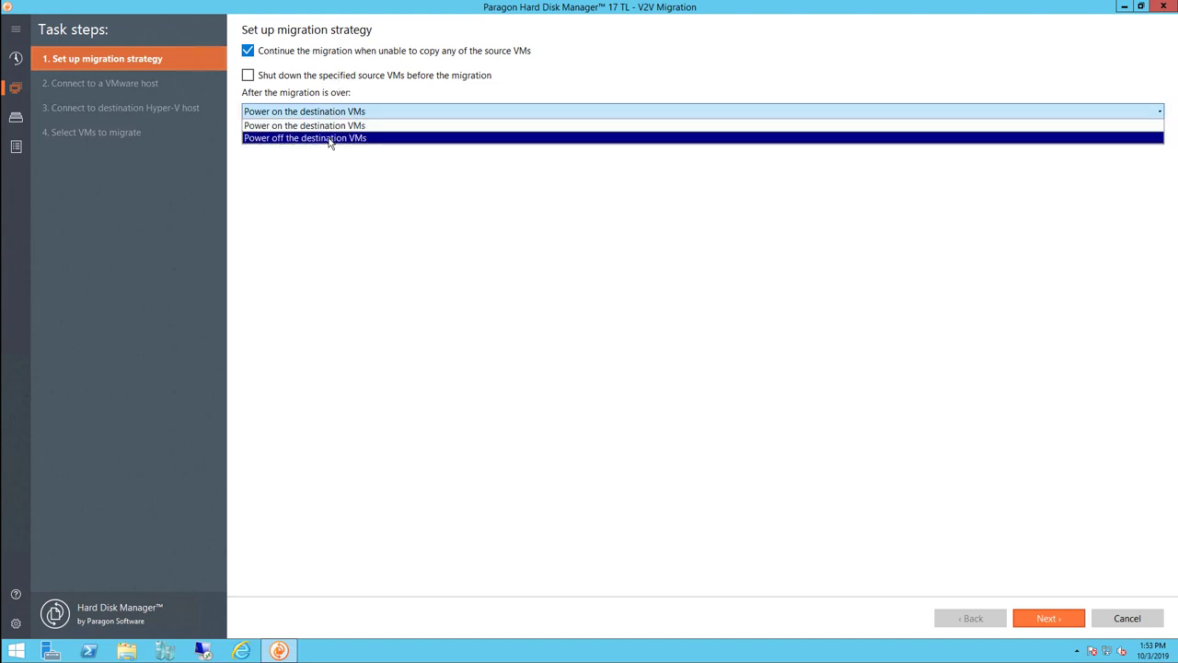
left_click(330, 138)
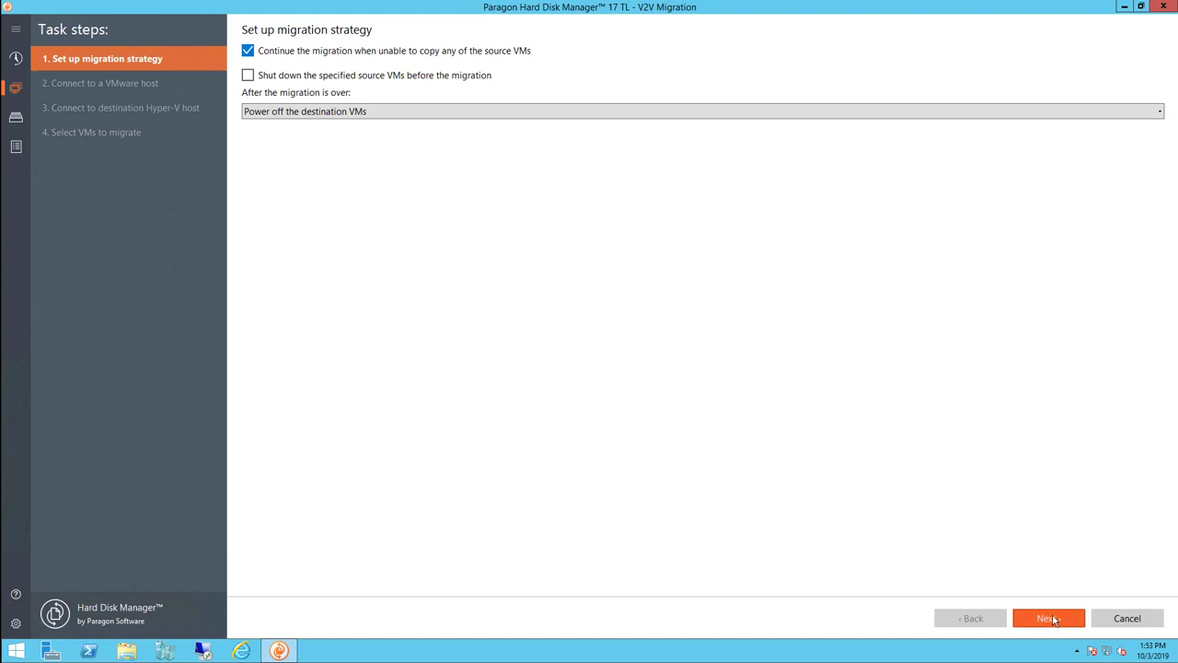
left_click(1048, 618)
left_click(621, 85)
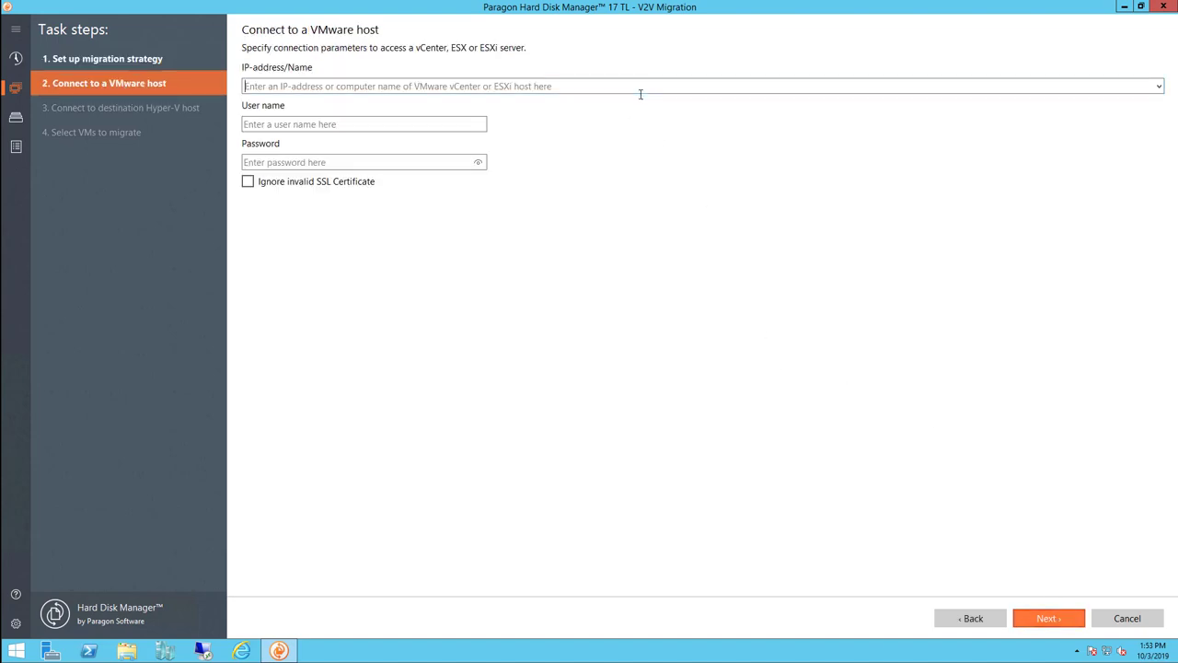
Connect to ESXi host 192.168.0.102 with the root account and its password, ignoring invalid SSL certificates
type("192.168")
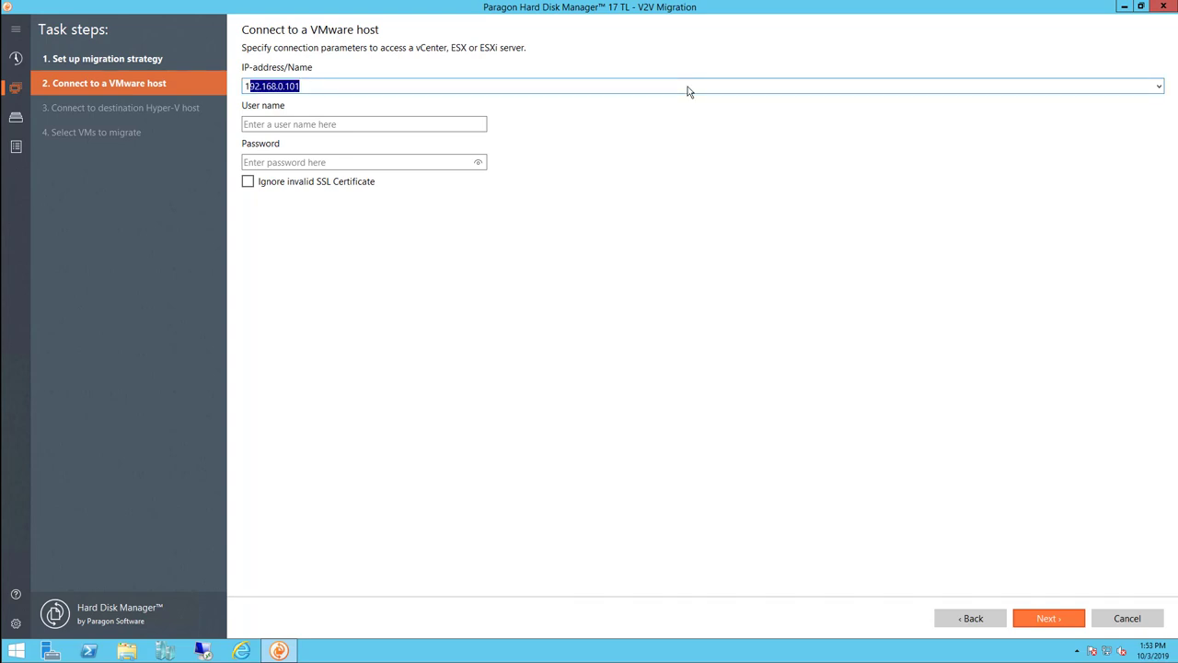
type(".0.102")
key("Tab")
type("root")
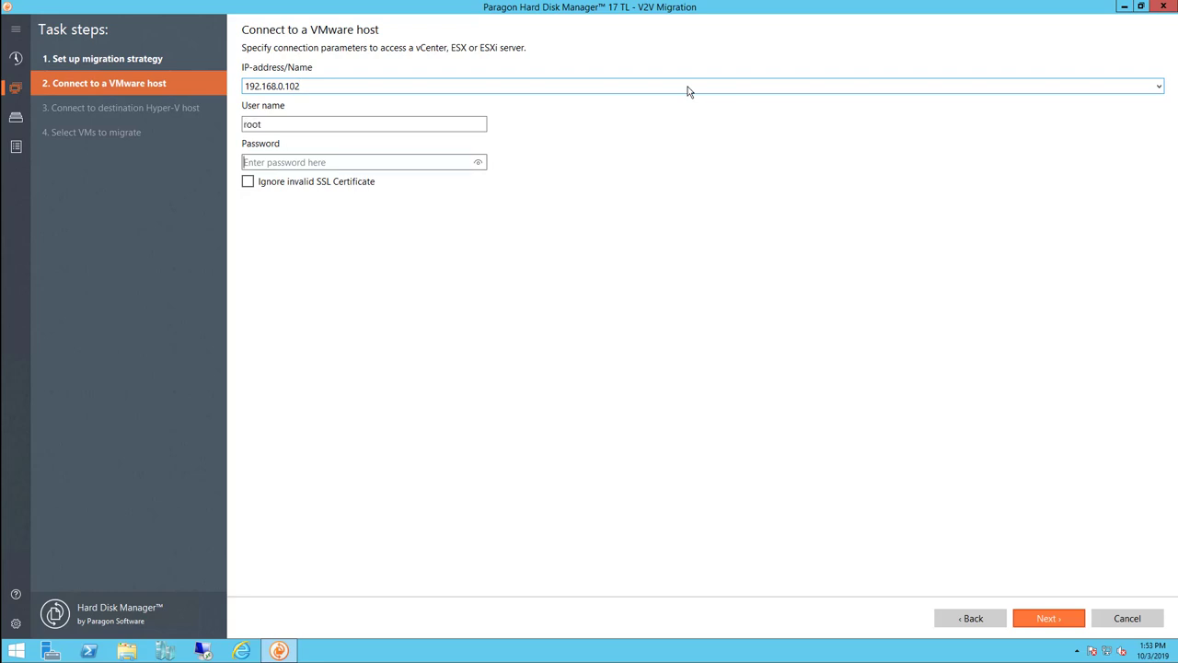
type("********")
left_click(249, 183)
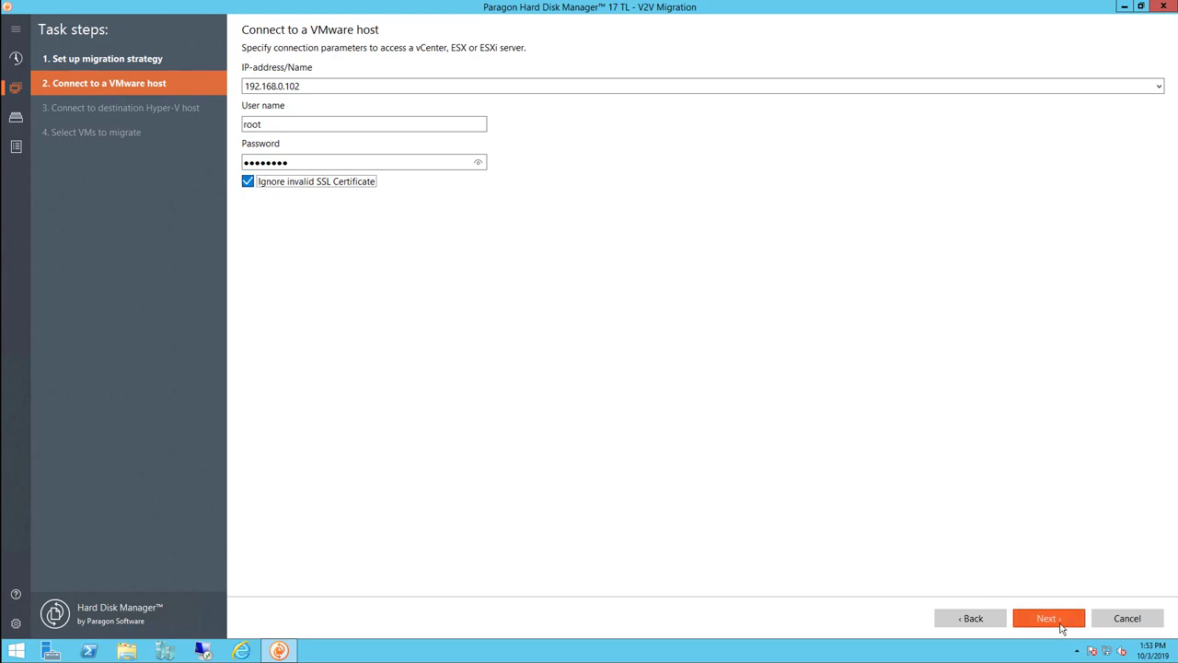
left_click(1049, 619)
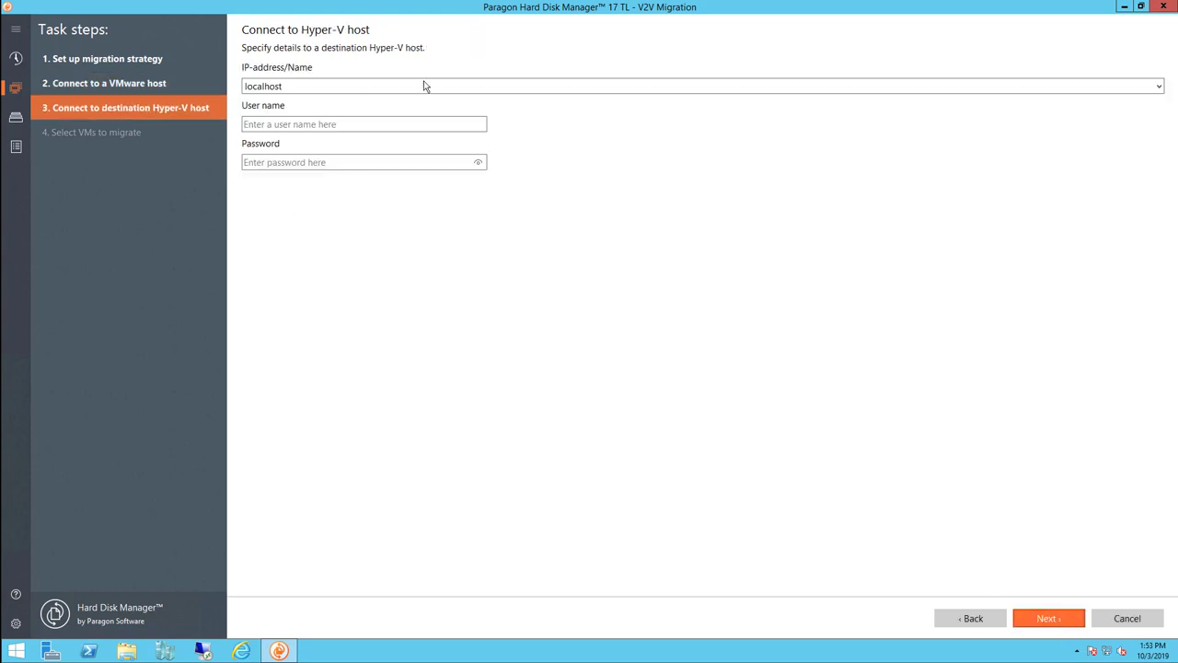
Connect to the localhost Hyper-V host as administrator with its password
left_click(384, 120)
type("ad")
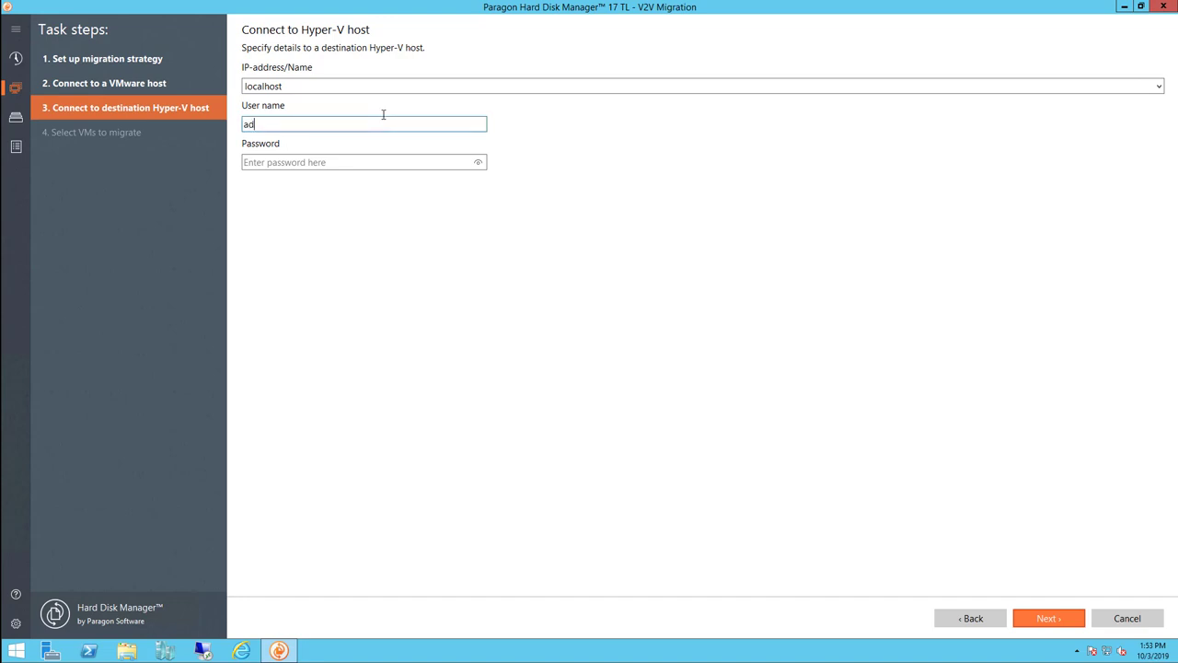
type("ministrator")
key("Tab")
type("********")
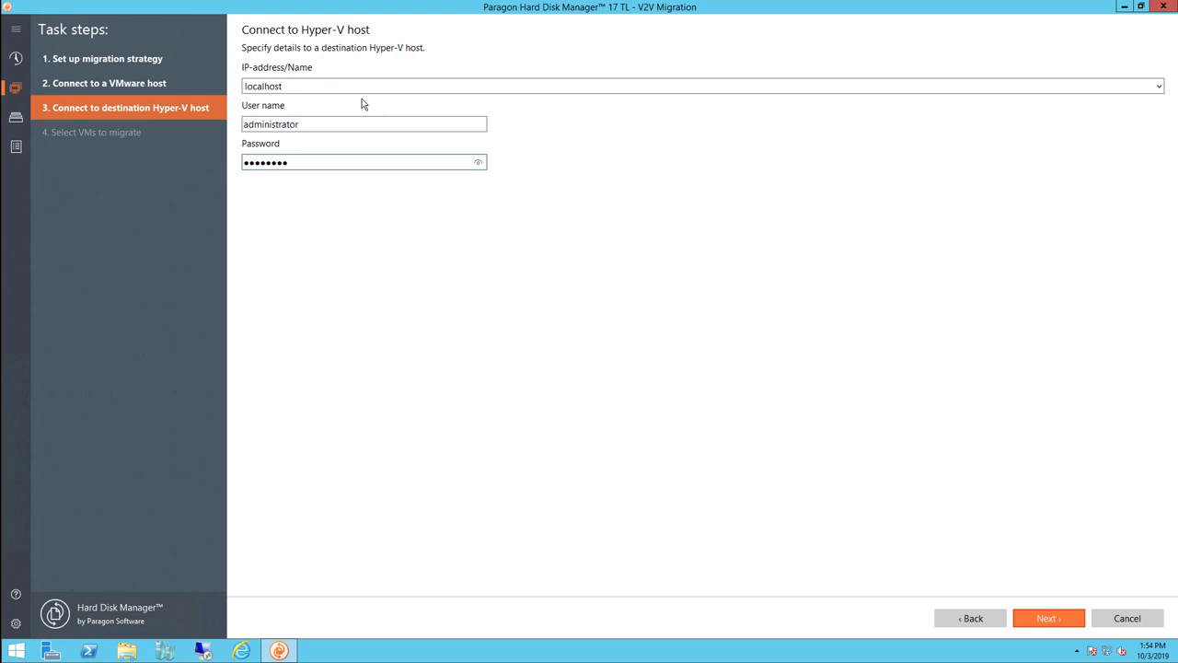
left_click(359, 83)
left_click(1061, 622)
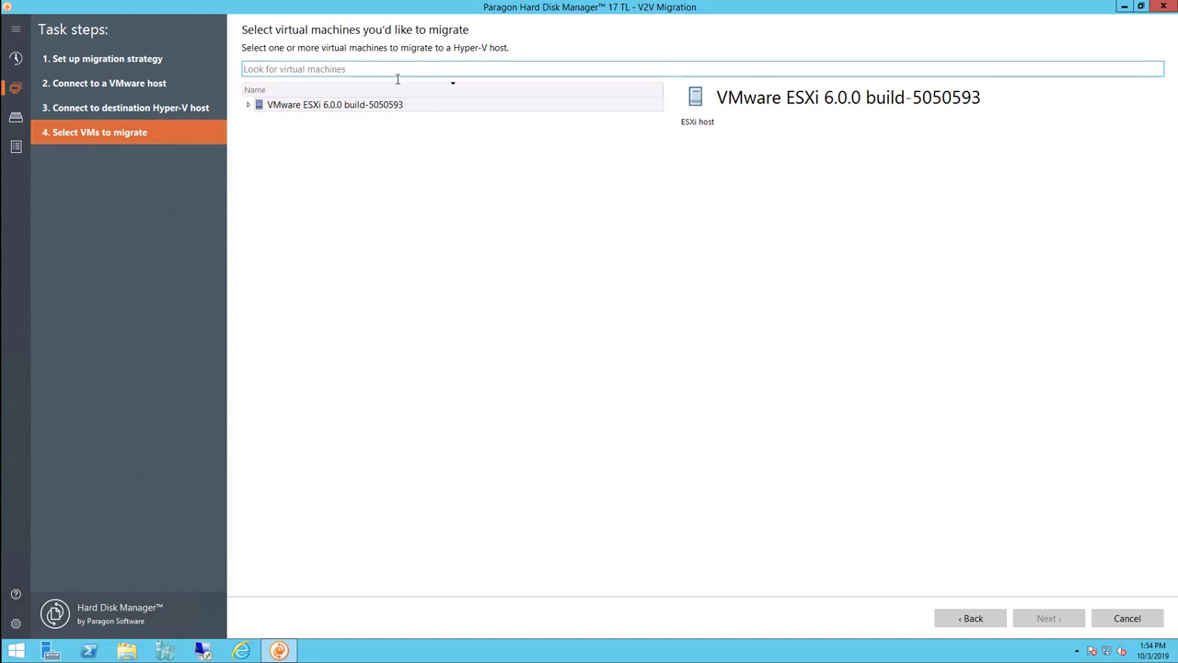
Under ha-datacenter, tick VMB-Win10 and VMB-DC and review their hardware details
left_click(250, 106)
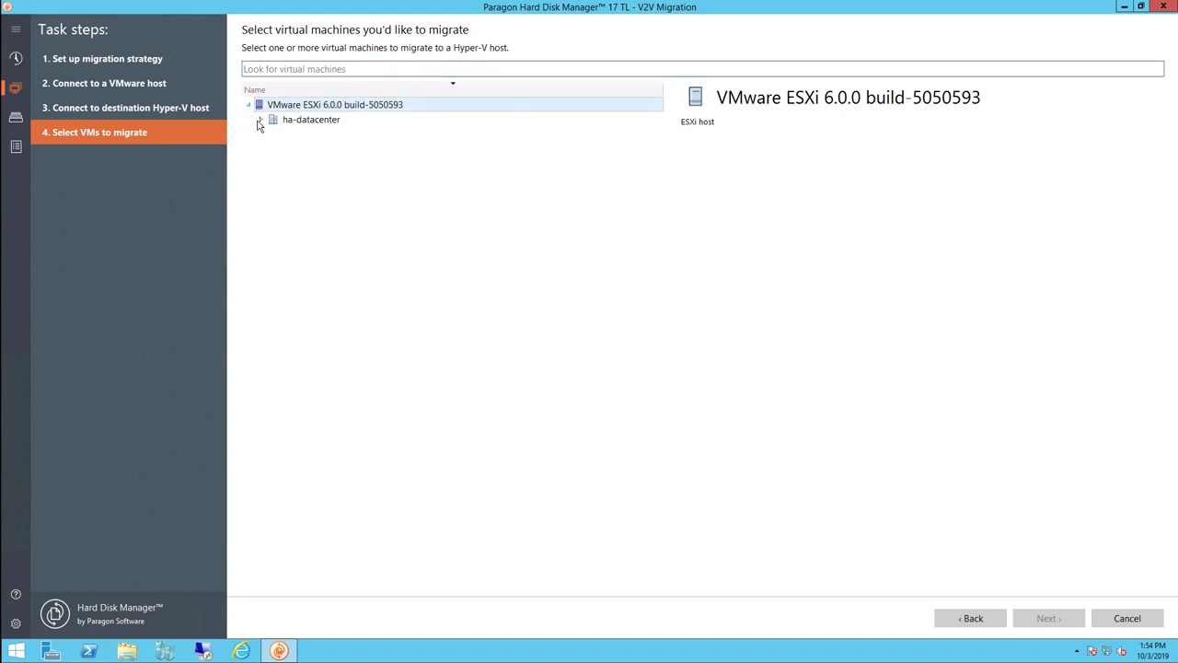
left_click(260, 121)
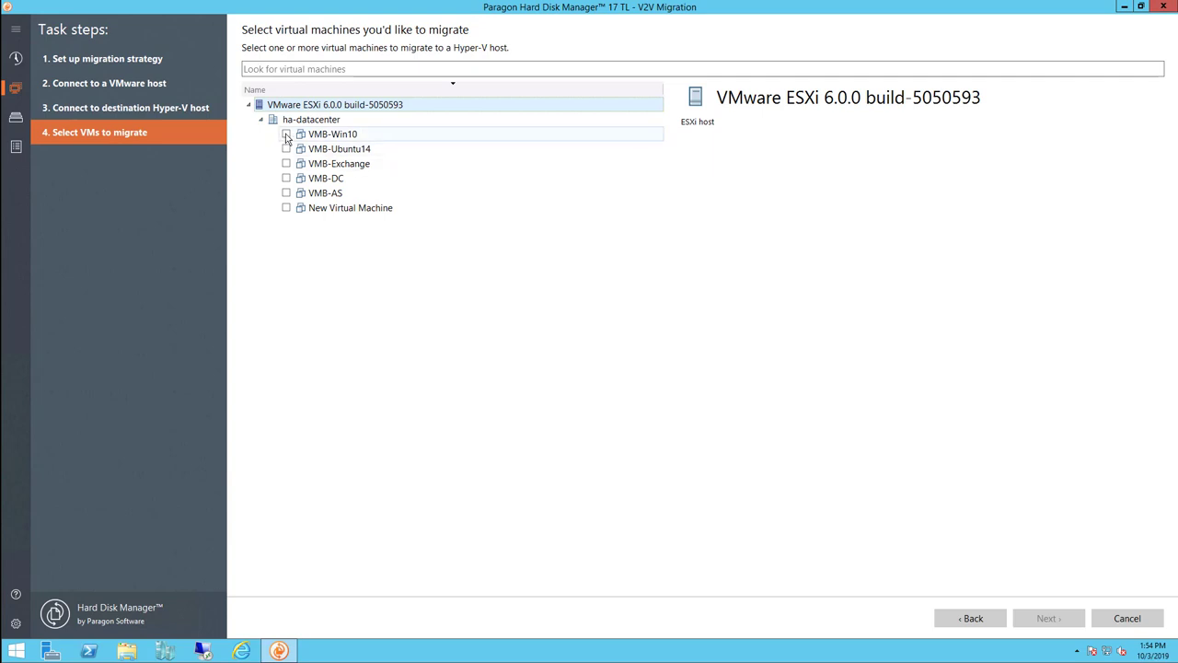
left_click(287, 134)
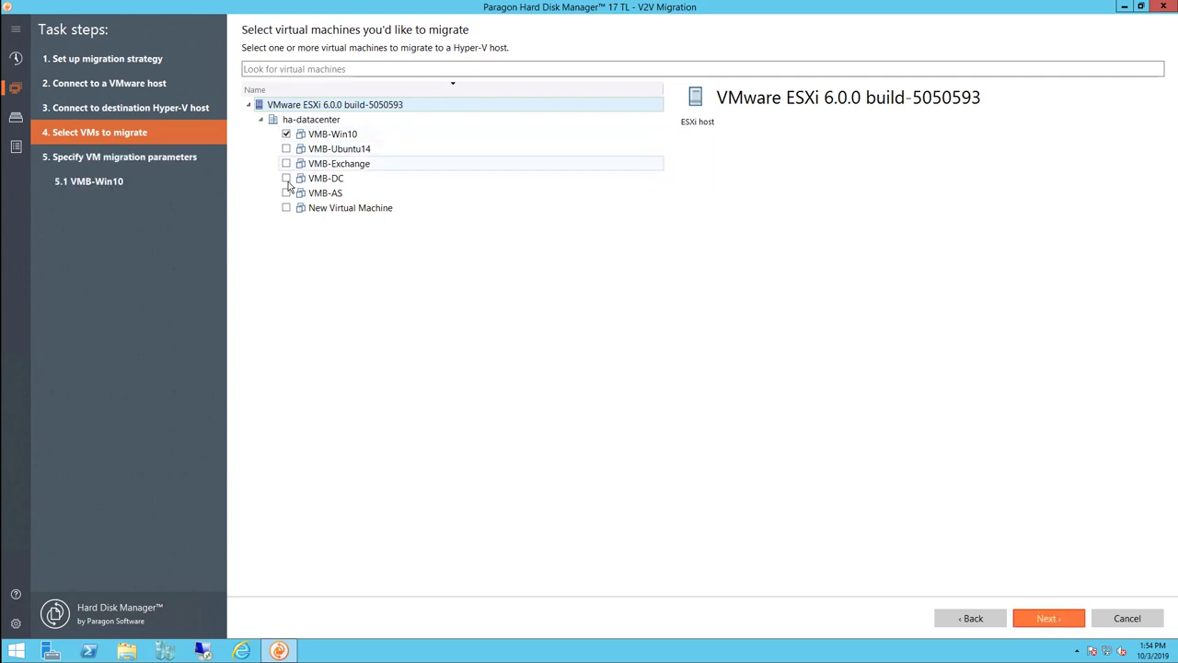
left_click(286, 178)
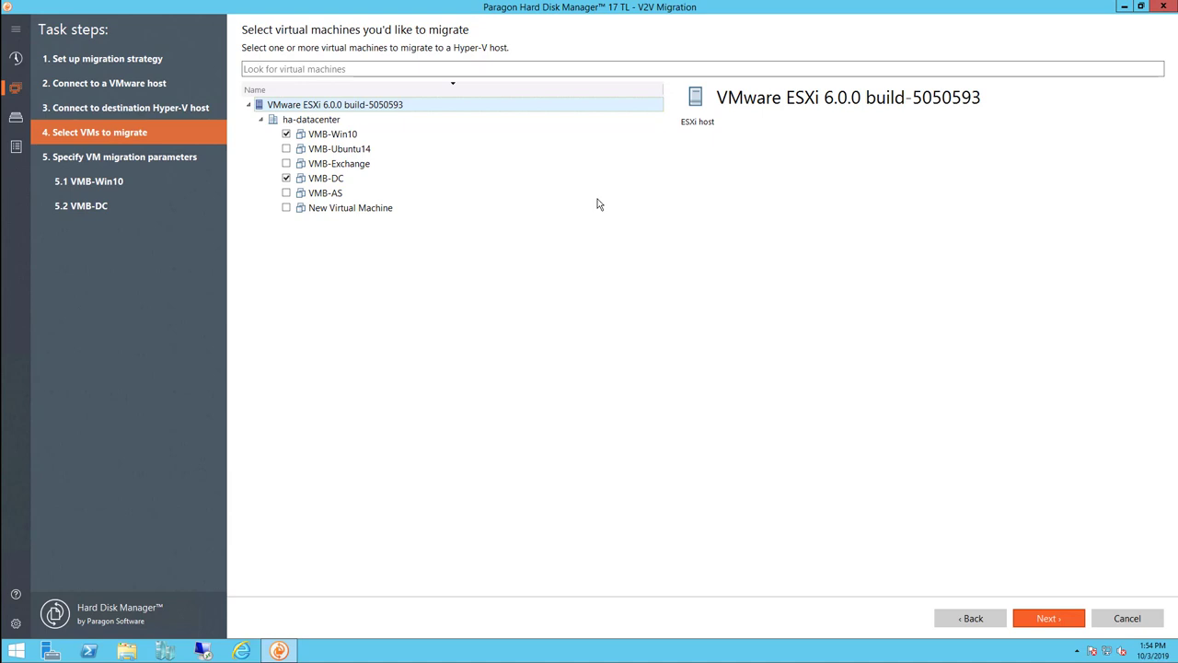
left_click(349, 140)
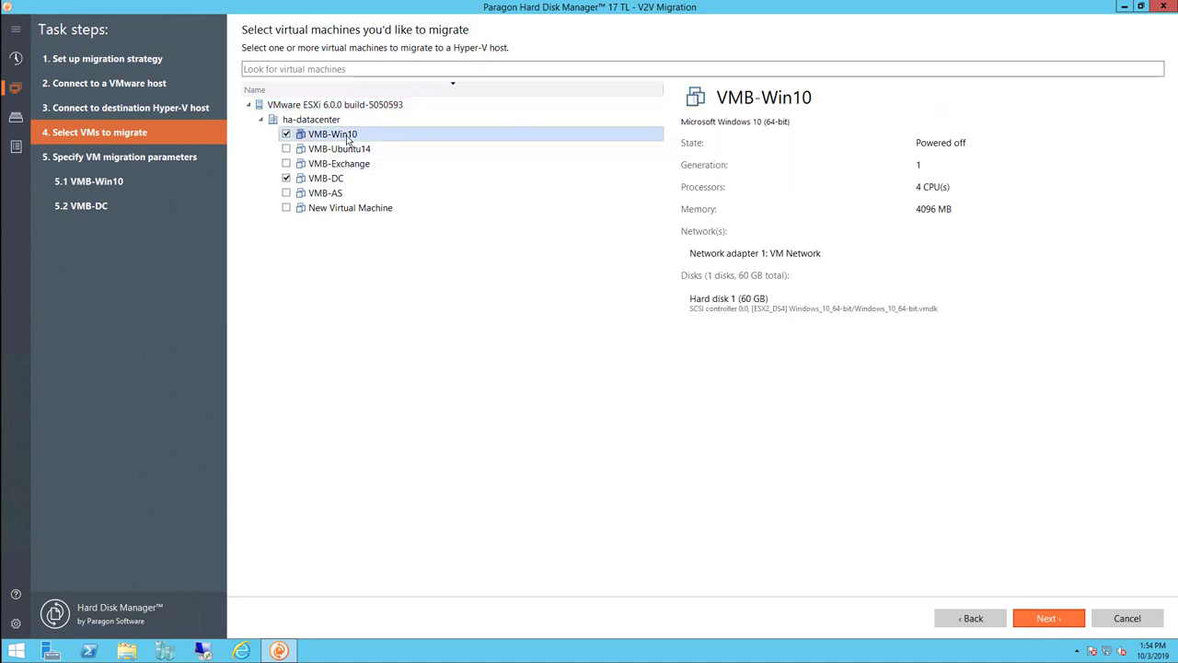
left_click(343, 179)
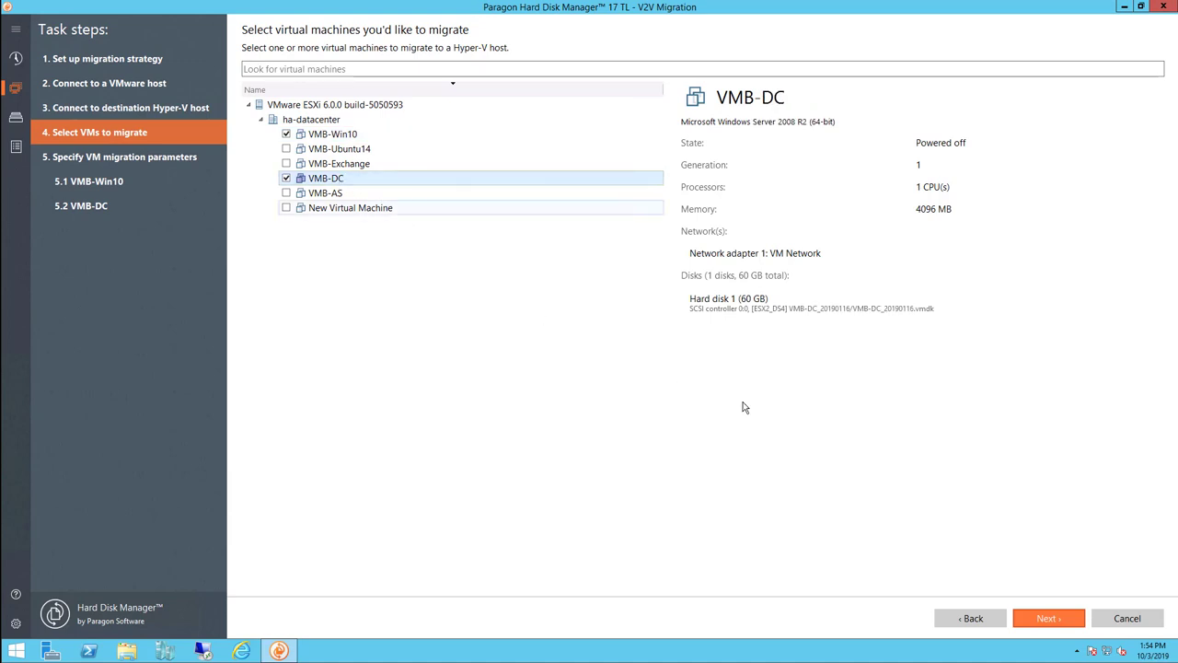
left_click(1034, 617)
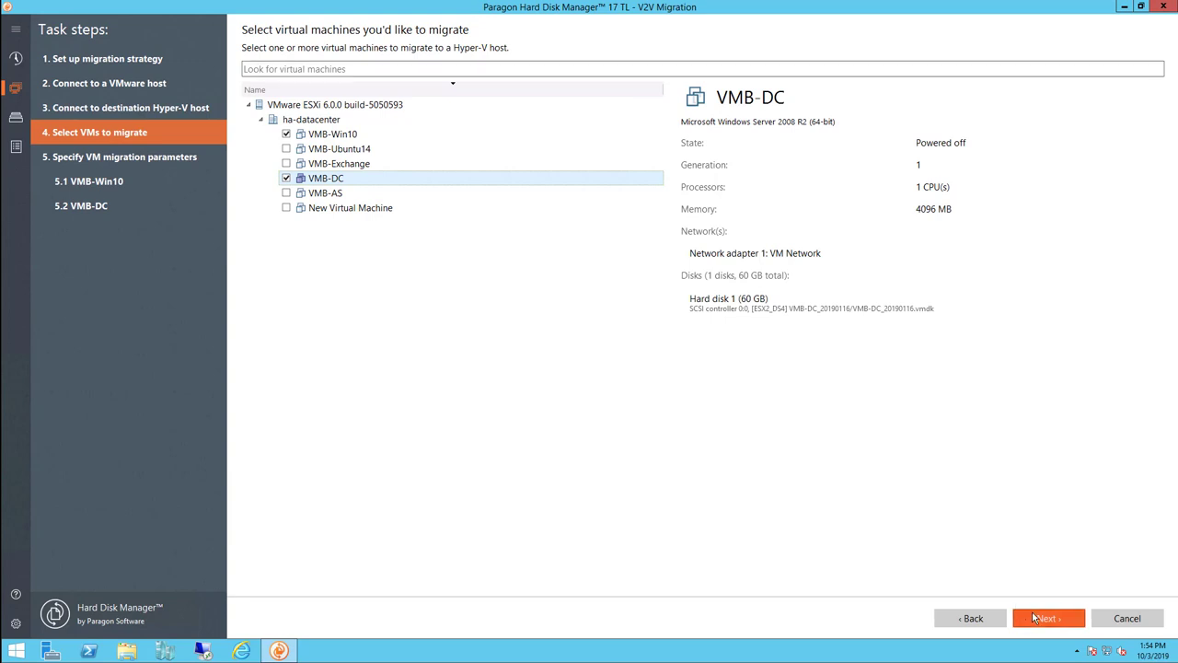
left_click(1033, 617)
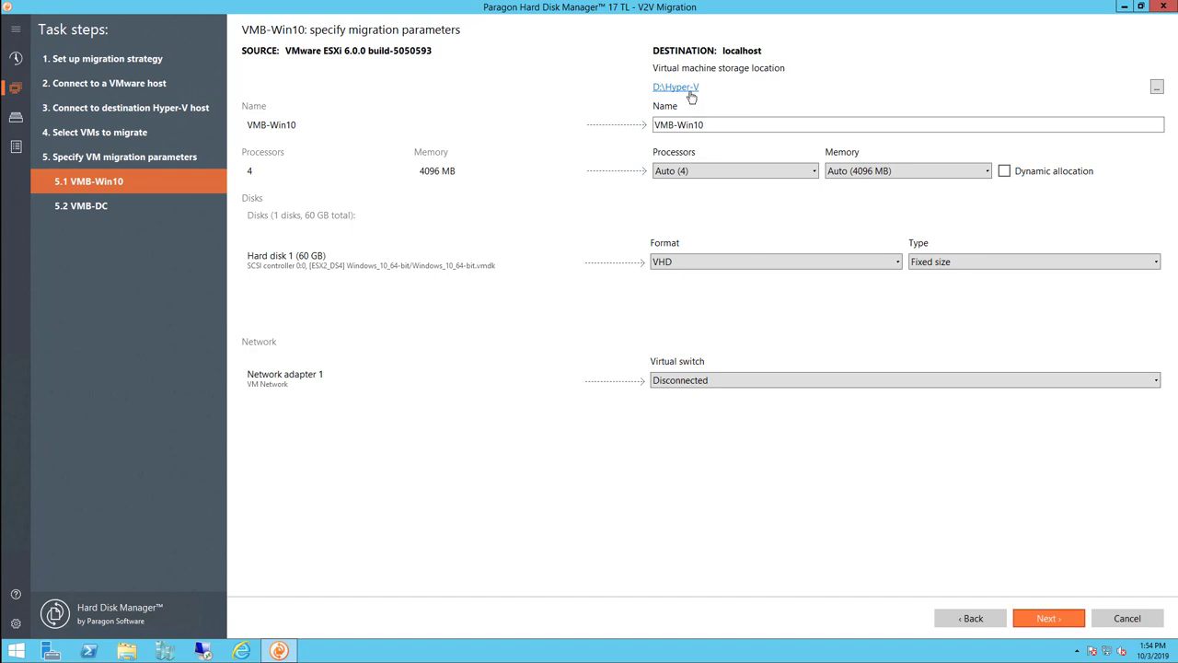
Store VMB-Win10 in the Hyper-V folder and name it VMB-Win10-Migrated-1
left_click(691, 98)
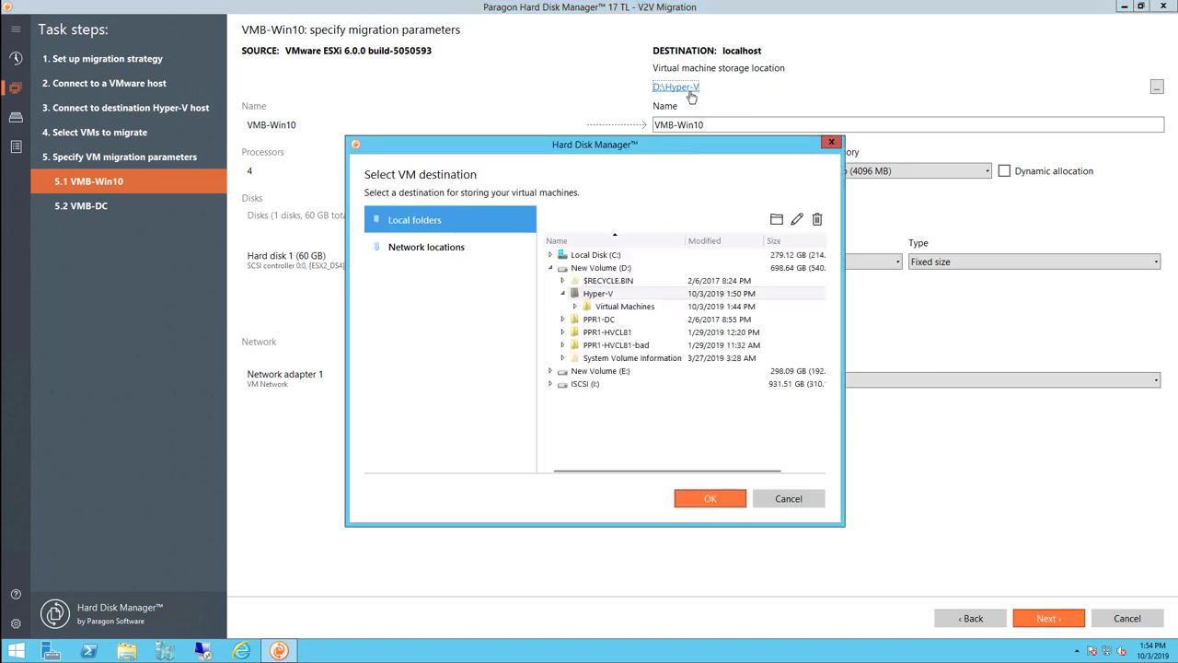
left_click(696, 501)
left_click(754, 123)
type("-Migration")
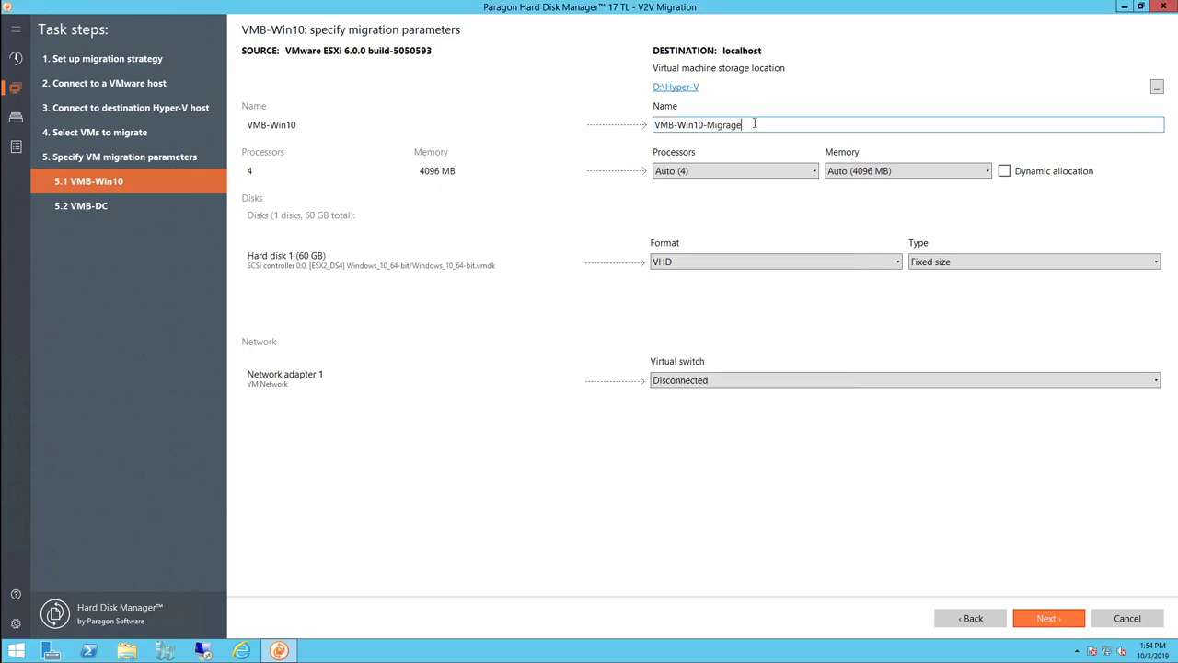
key("BackSpace")
key("BackSpace")
key("BackSpace")
key("BackSpace")
type("ted-1")
Keep processors at Auto (4), memory at Auto (4096 MB), and dynamic memory off
left_click(780, 171)
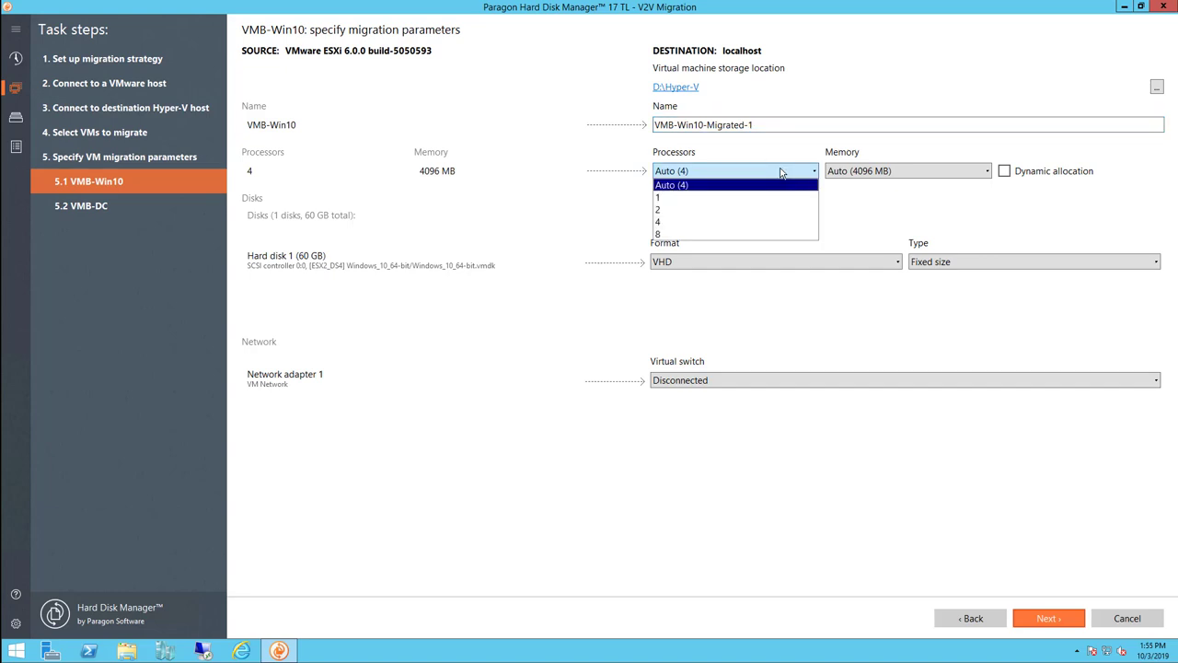
left_click(965, 175)
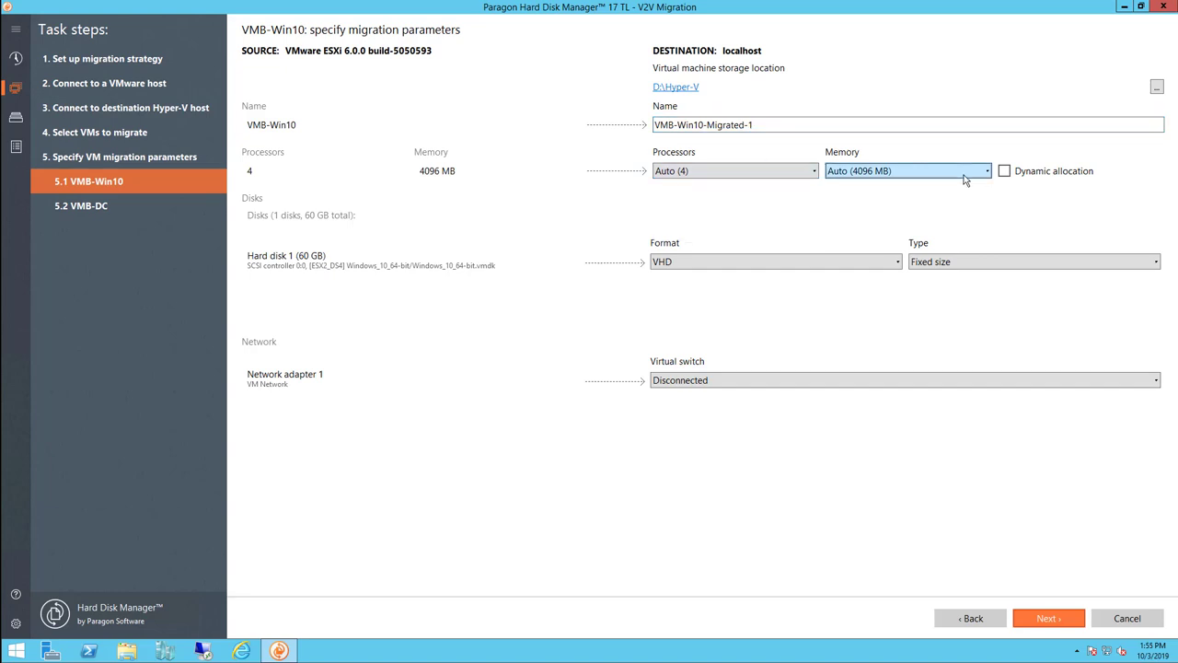
left_click(987, 173)
left_click(987, 173)
left_click(1004, 173)
left_click(1004, 173)
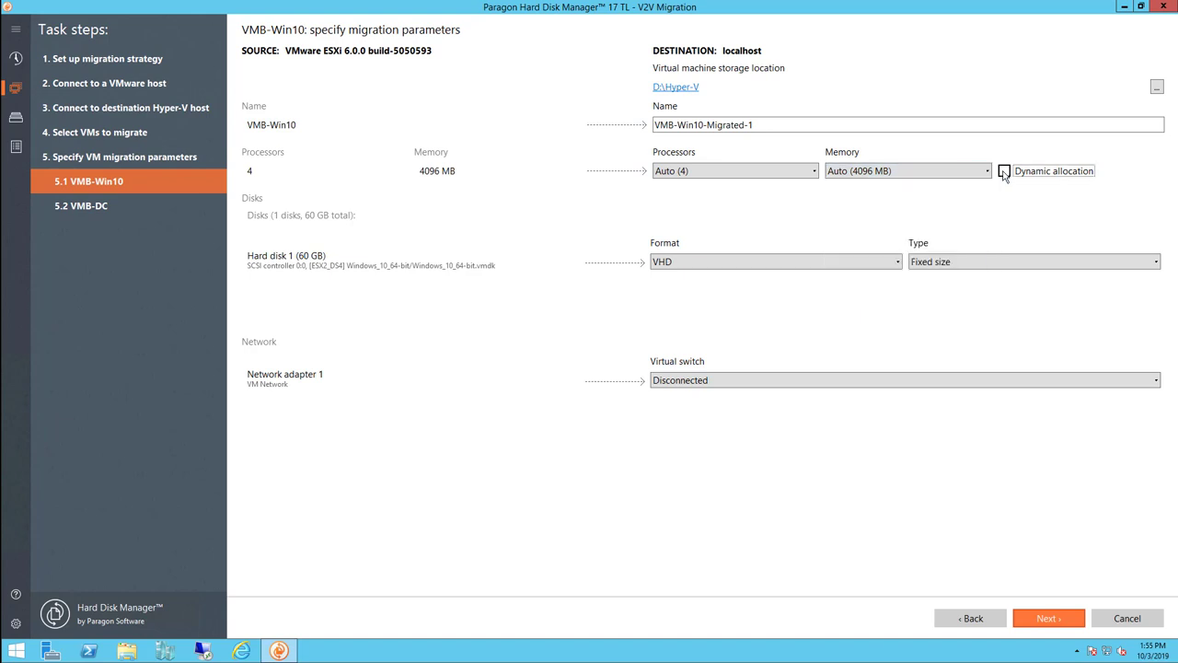
Keep the disk as a fixed-size VHD and the network adapter Disconnected
left_click(737, 264)
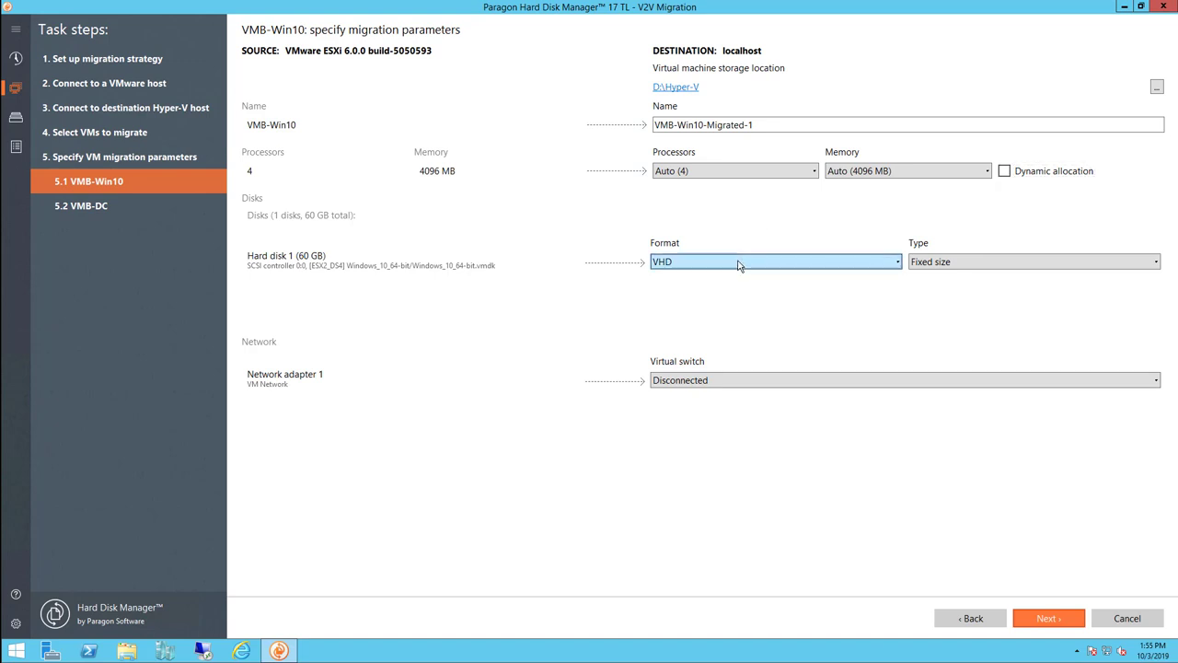
left_click(895, 263)
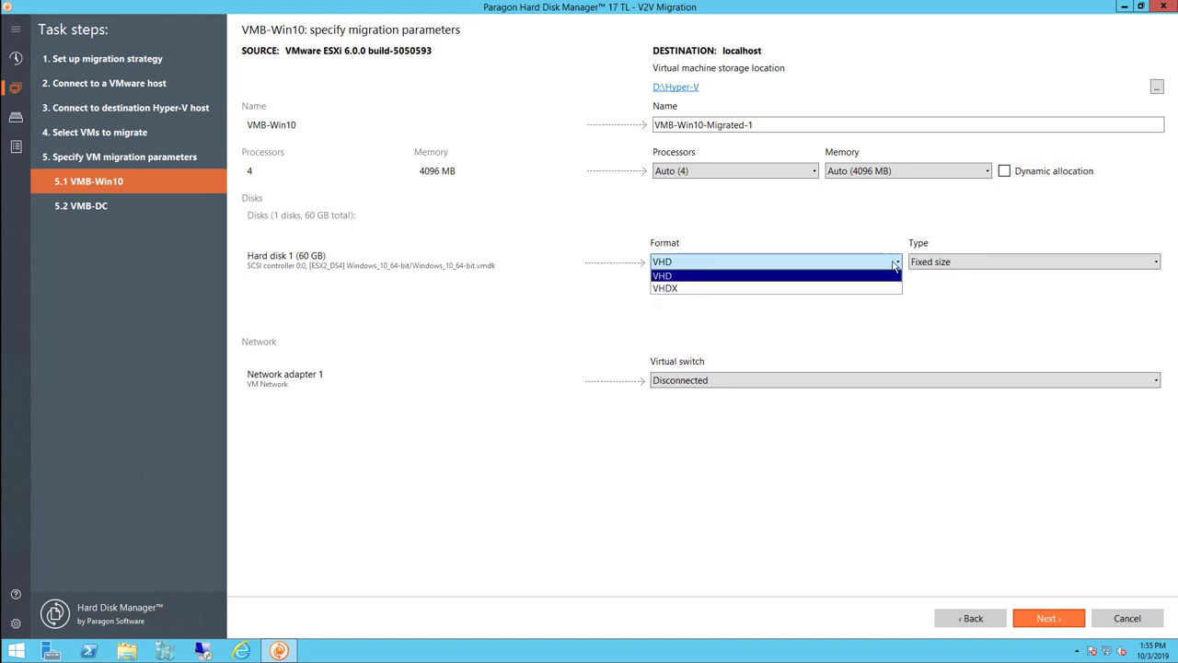
left_click(894, 264)
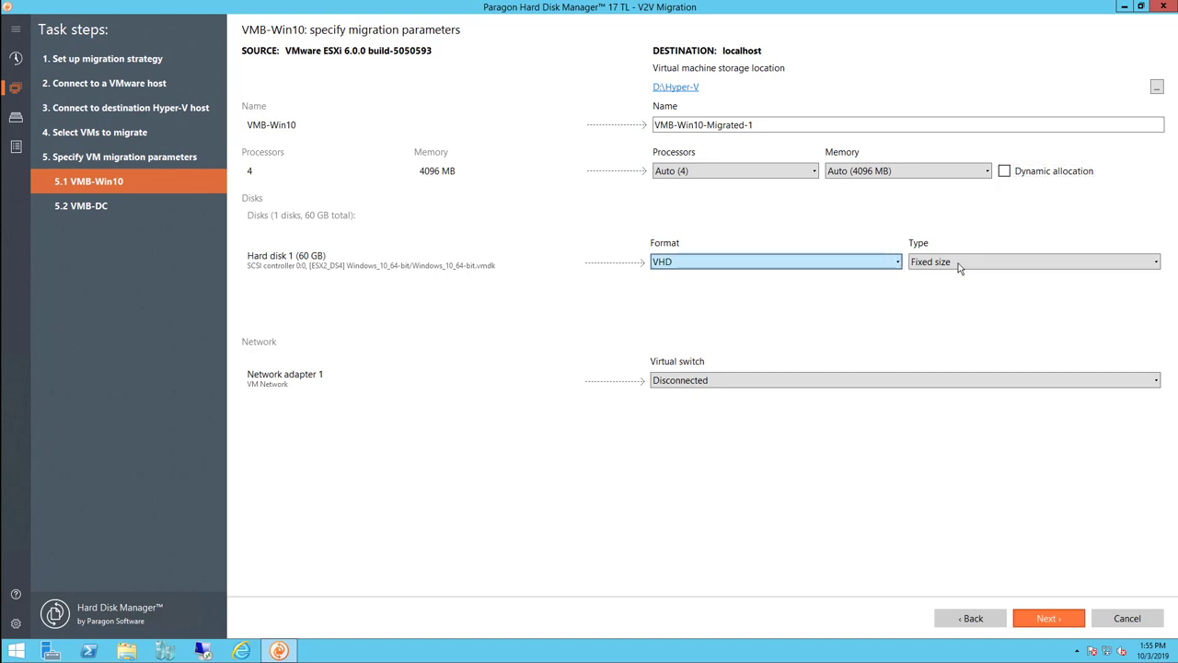
left_click(1158, 265)
left_click(1156, 264)
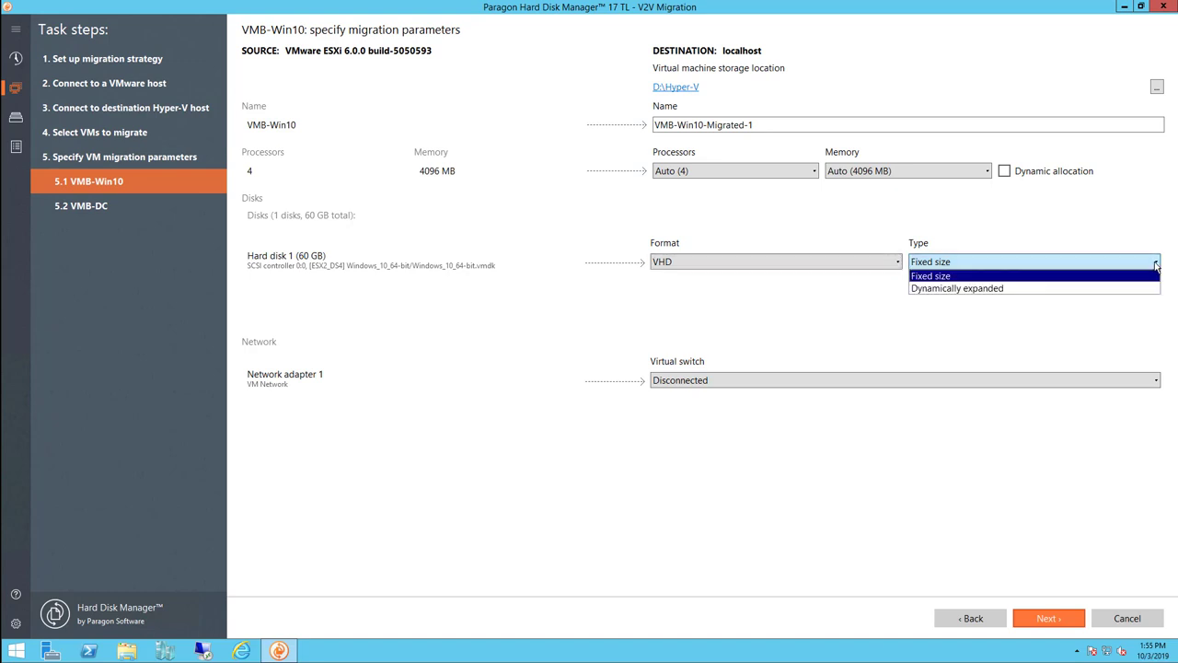
left_click(1155, 265)
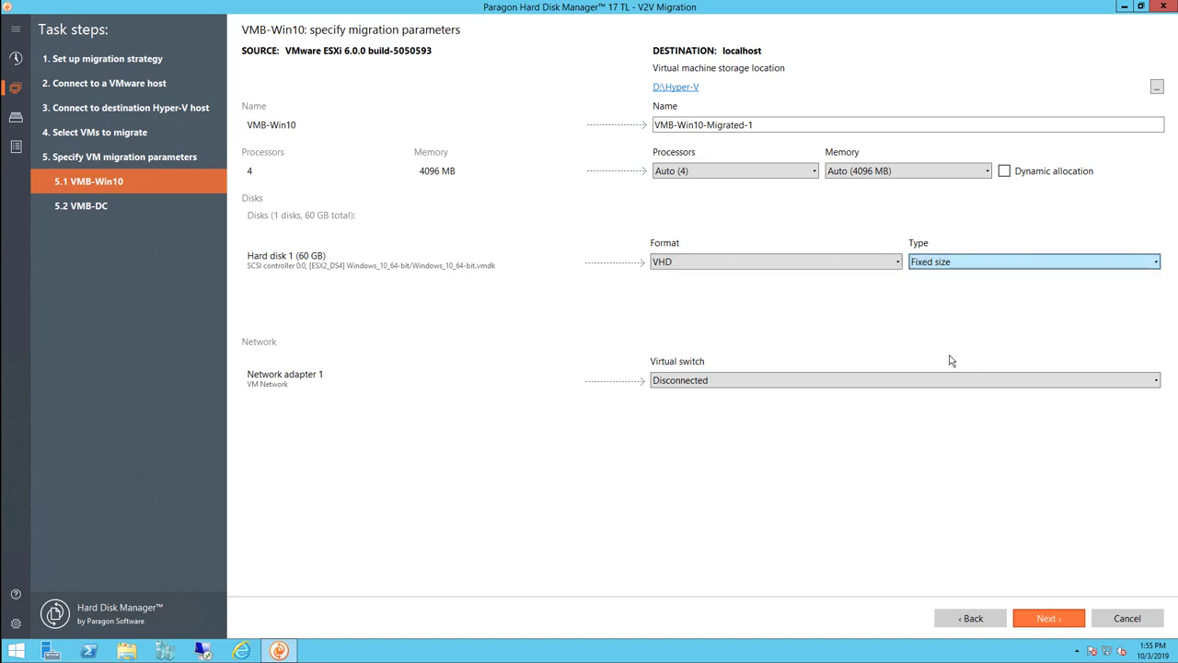
left_click(1062, 384)
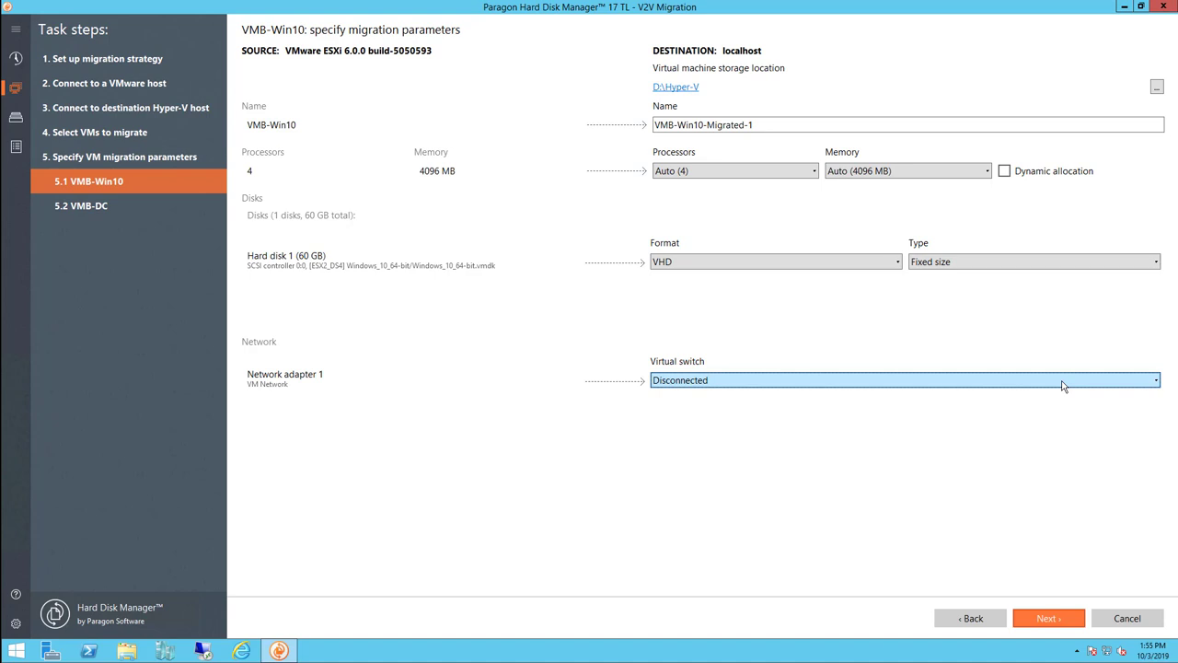
left_click(1063, 385)
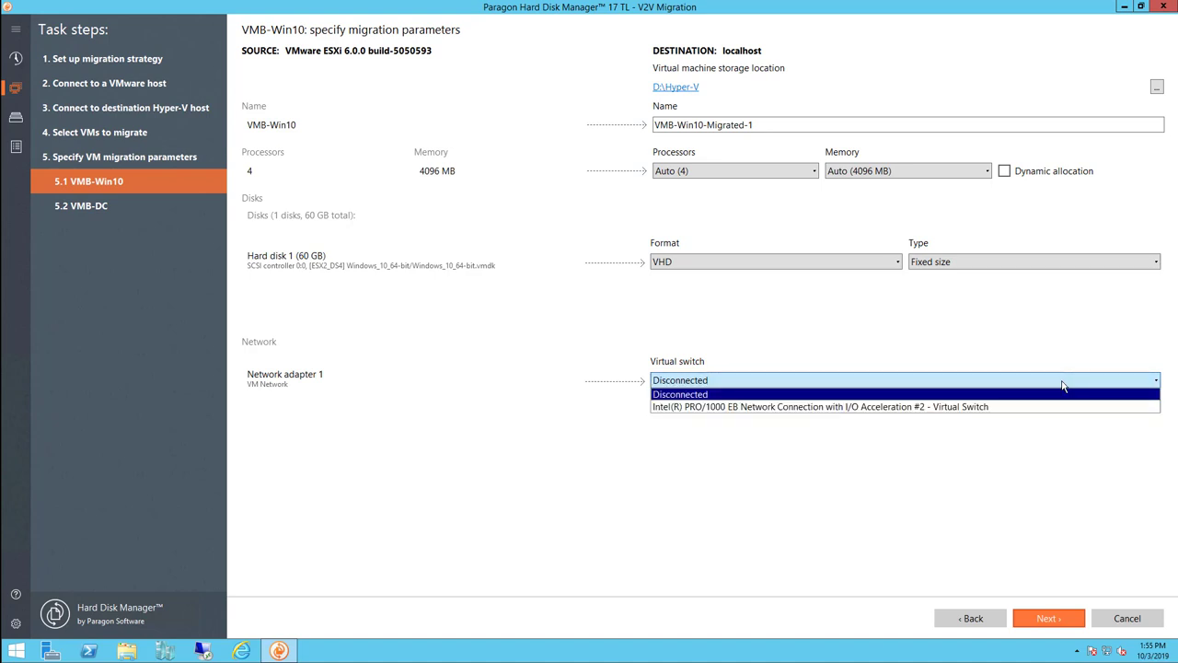
left_click(956, 461)
Name VMB-DC's destination VM VMB-DC-migrated-1 and finish the wizard
left_click(81, 206)
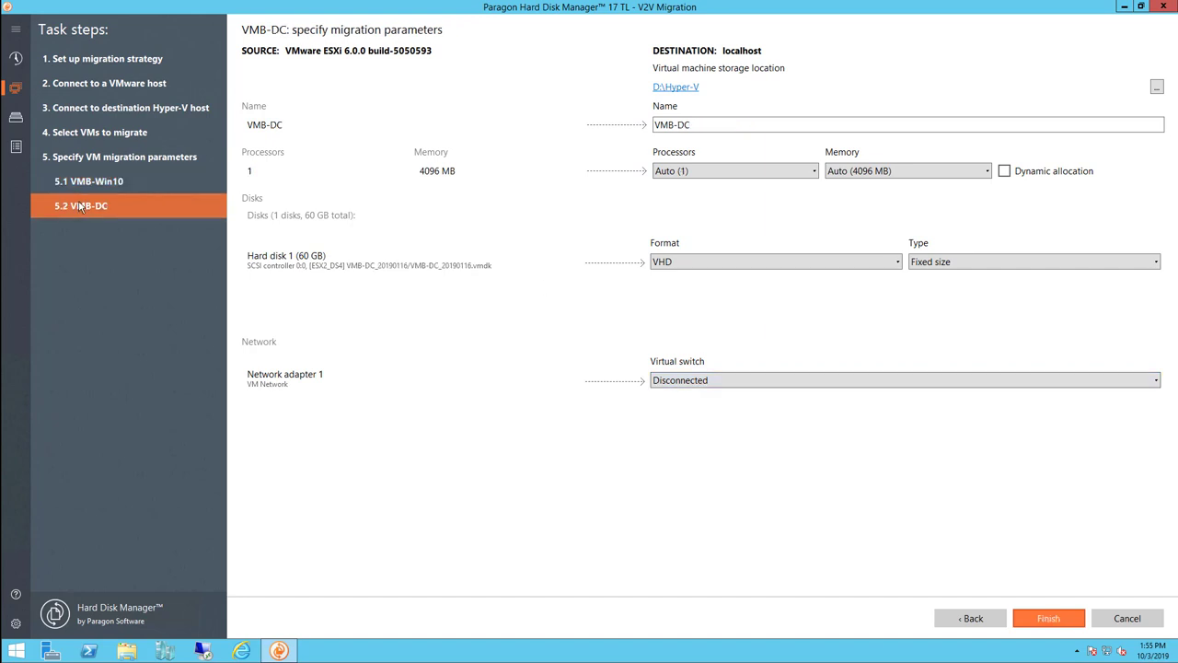
left_click(745, 125)
type("-migrated-1")
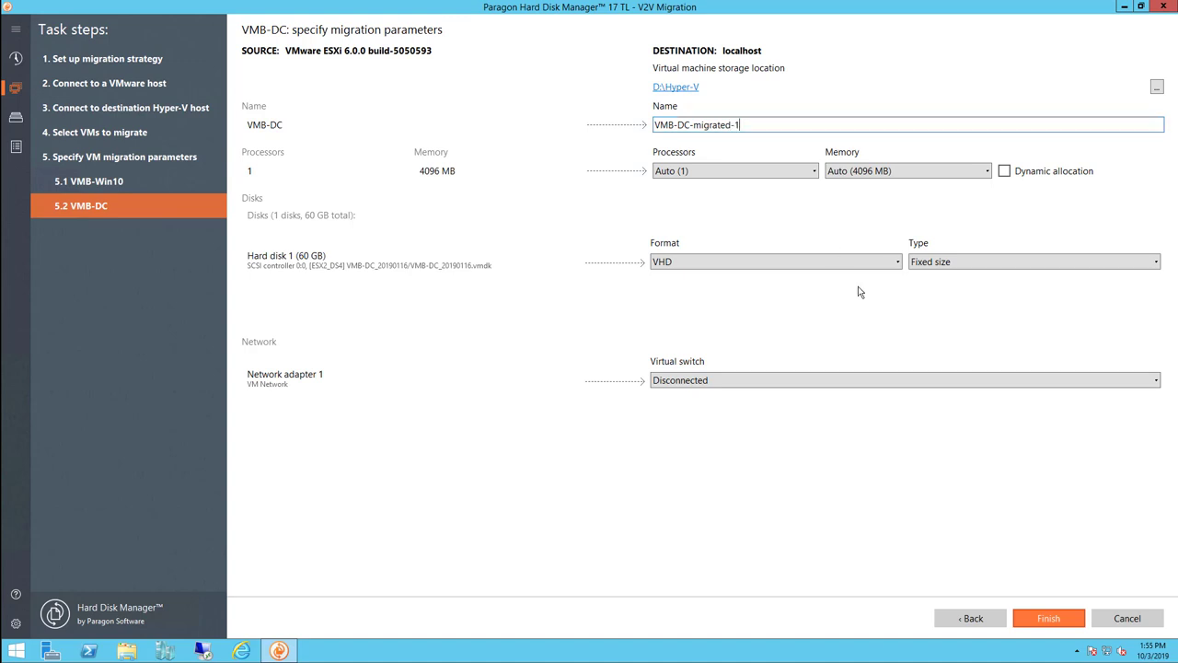
left_click(1055, 616)
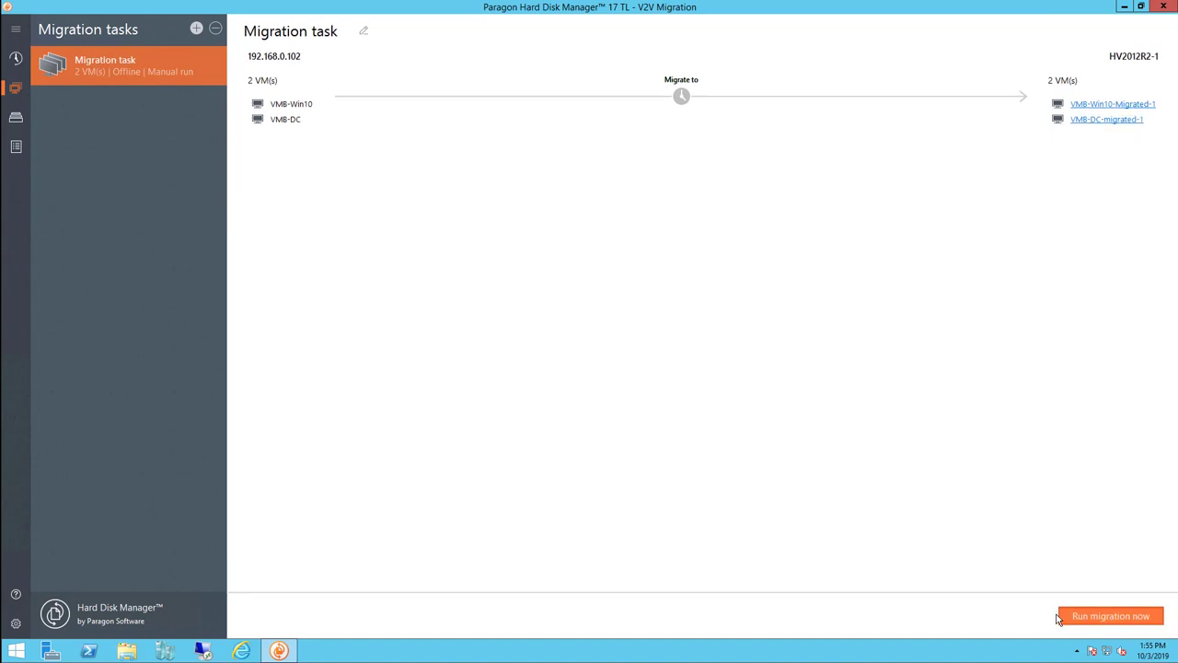
left_click(1115, 121)
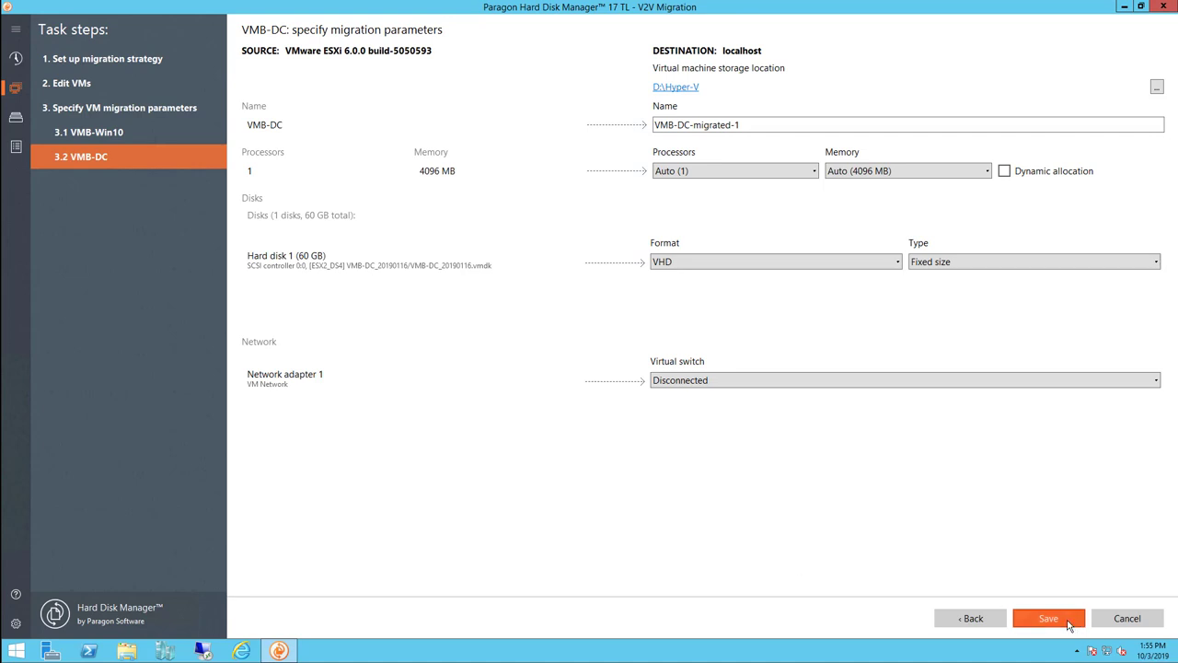
left_click(1068, 624)
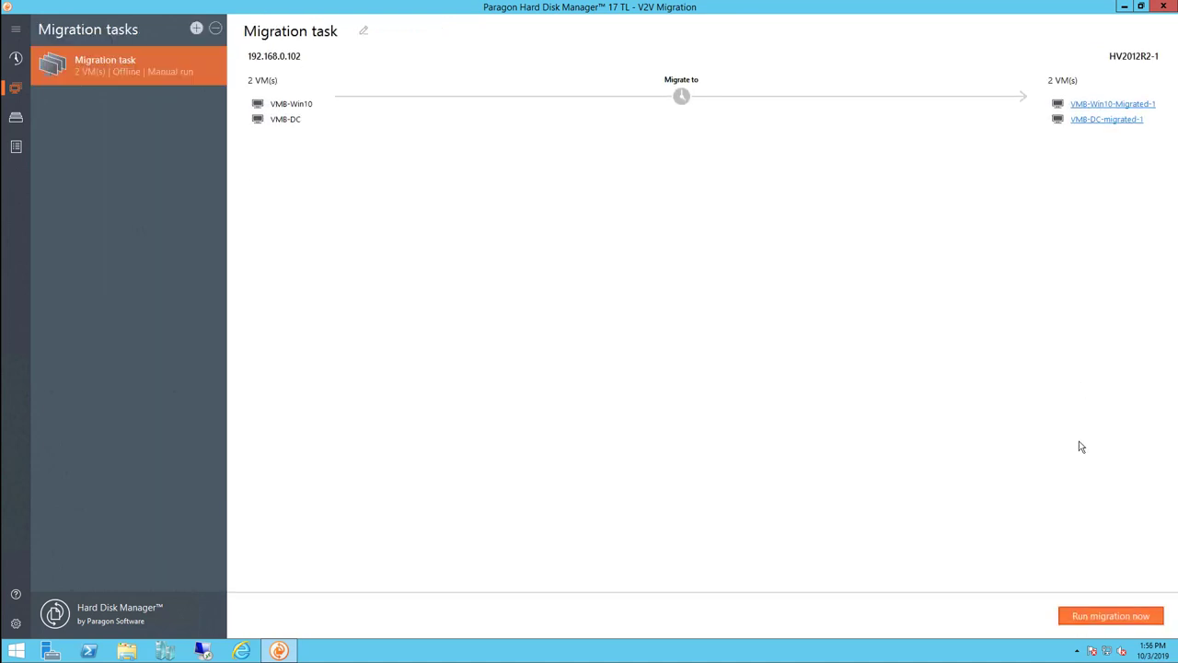
Run the migration of both VMs and acknowledge its successful completion
left_click(1111, 616)
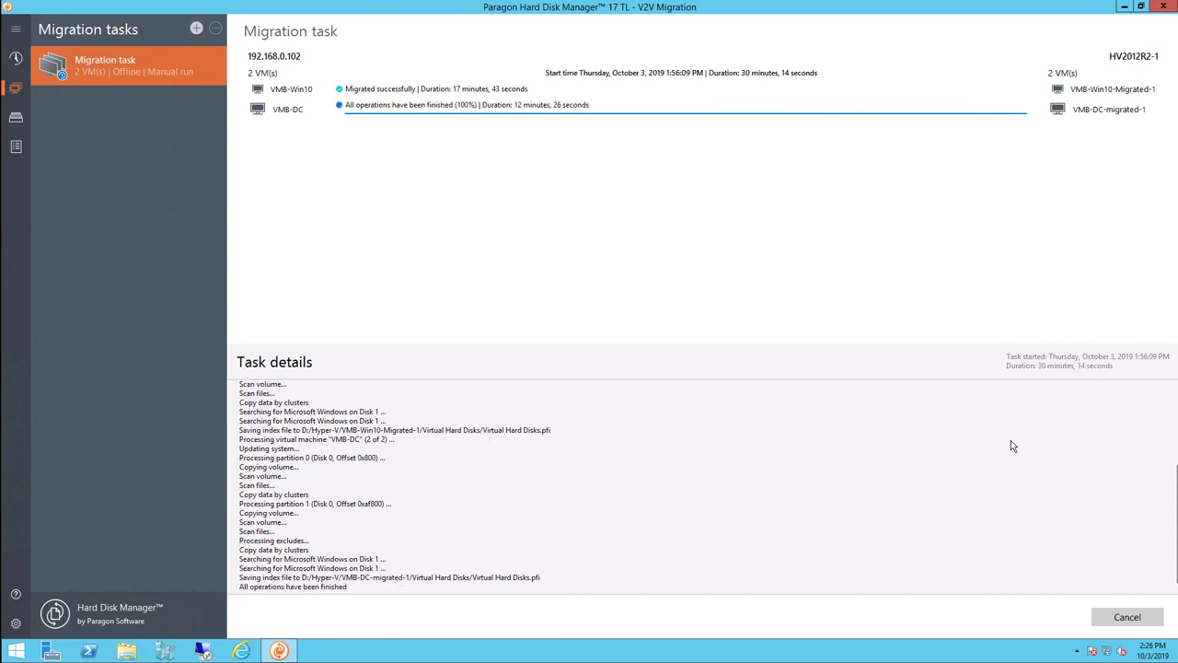
left_click_drag(1173, 488, 988, 197)
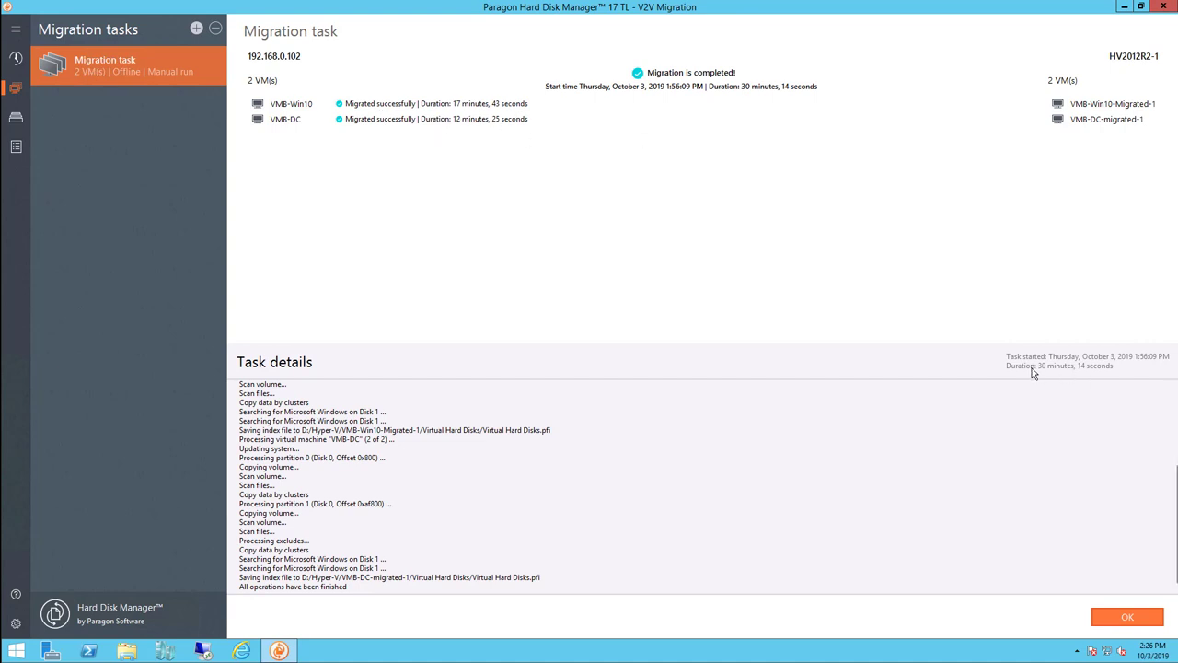
left_click(1127, 616)
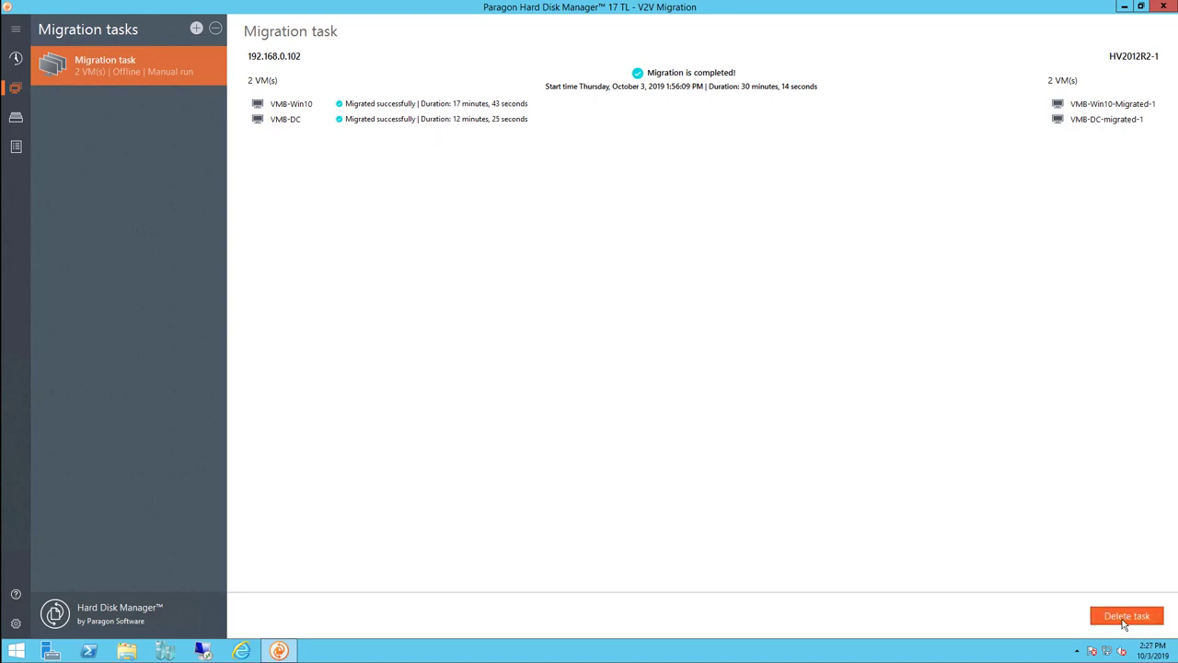
Minimize Paragon, open Hyper-V Manager, and select VMB-Win10-Migrated-1 in the VM list
left_click(1124, 8)
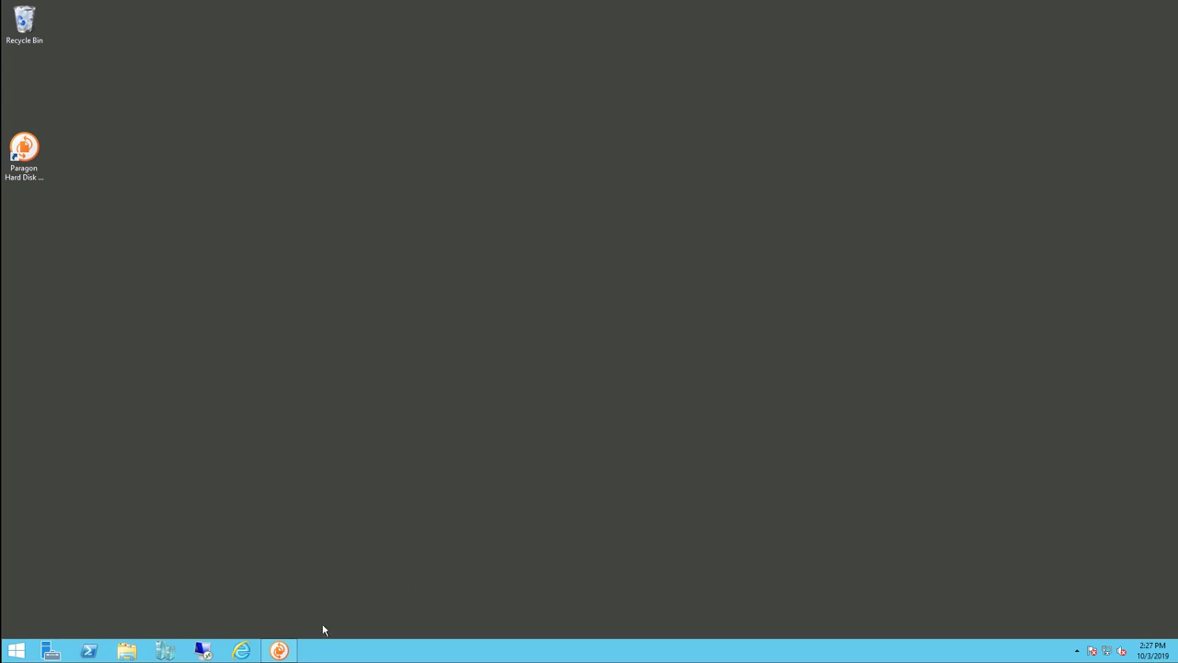
left_click(171, 657)
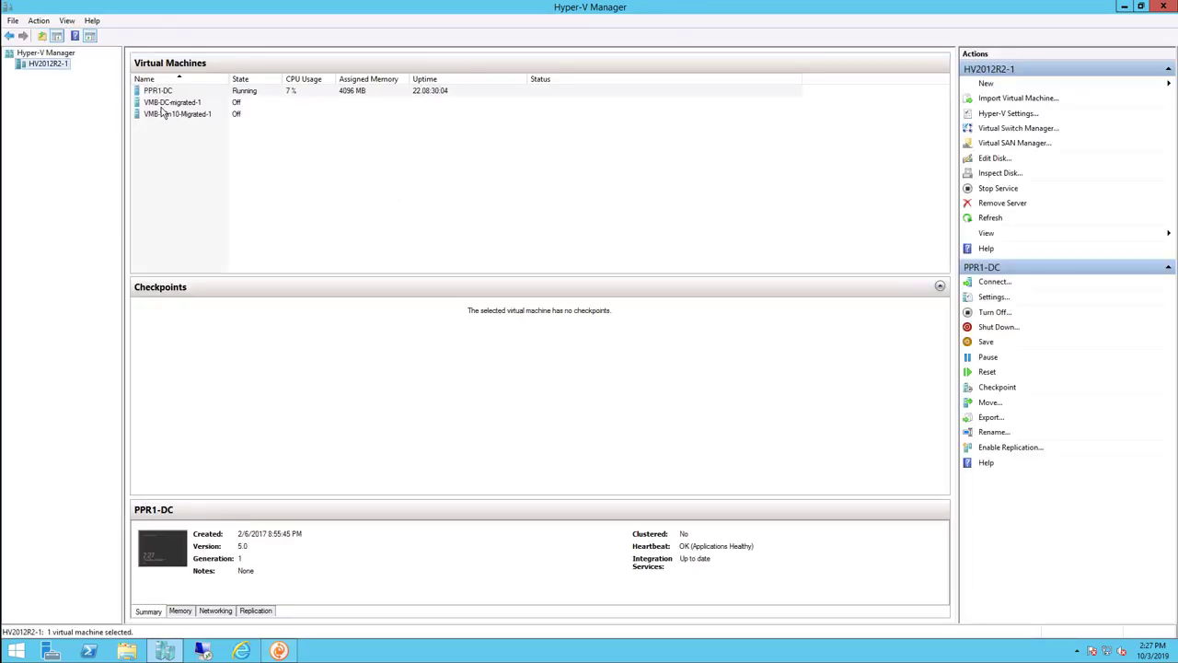
left_click(170, 102)
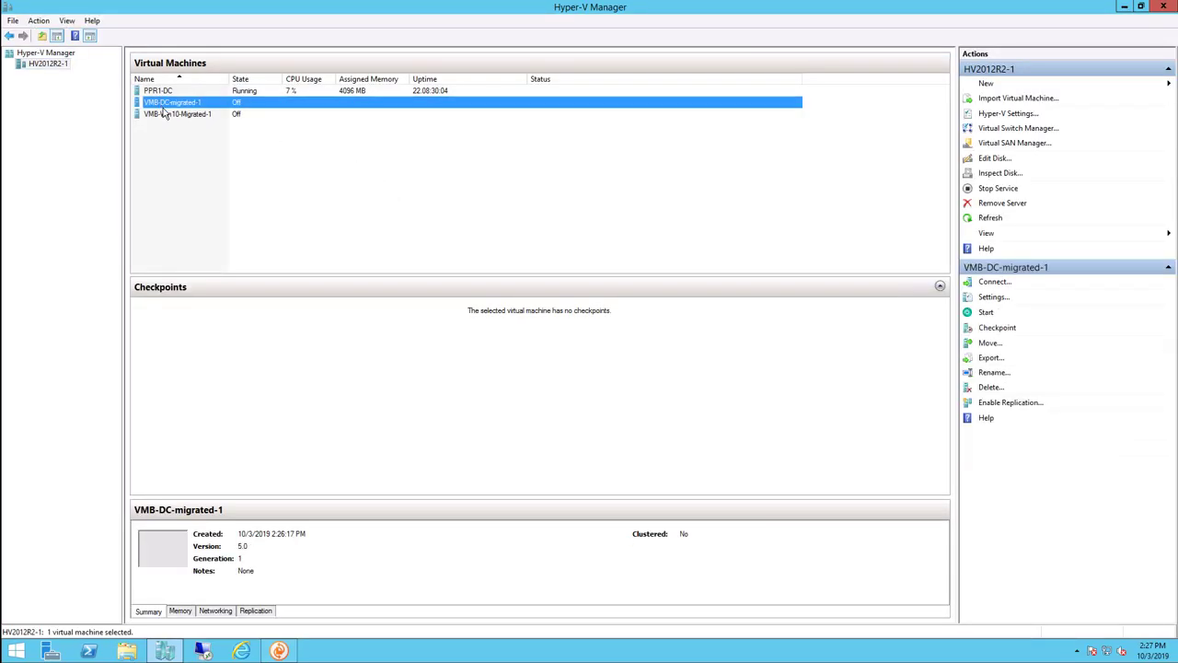
left_click(171, 114)
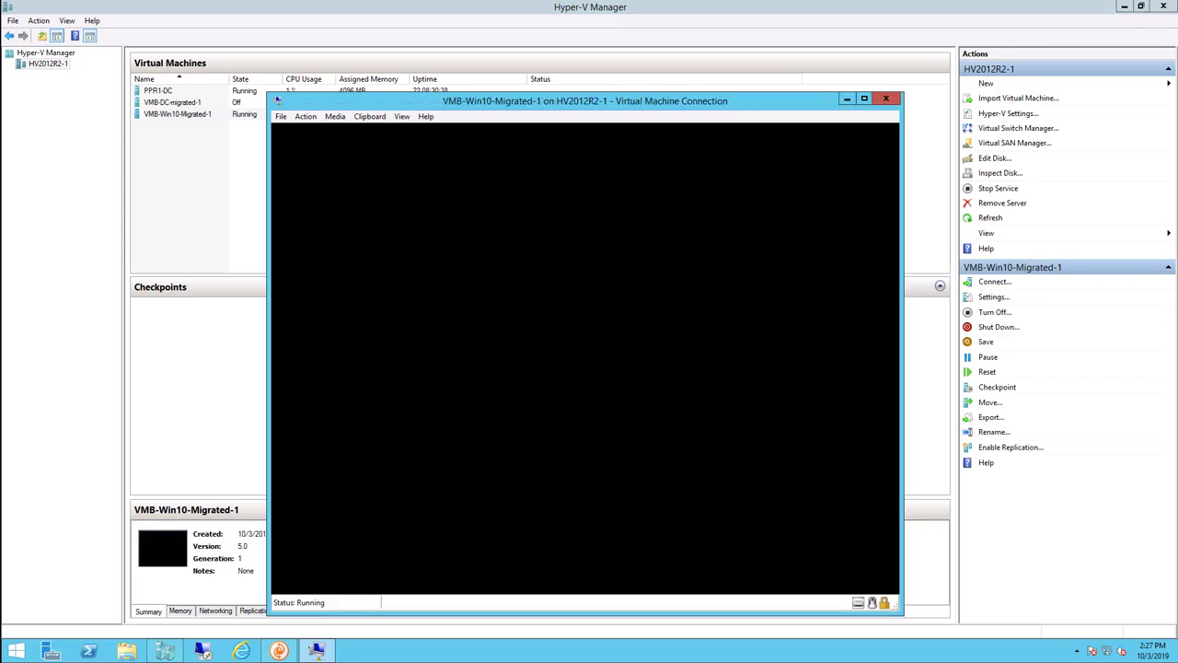